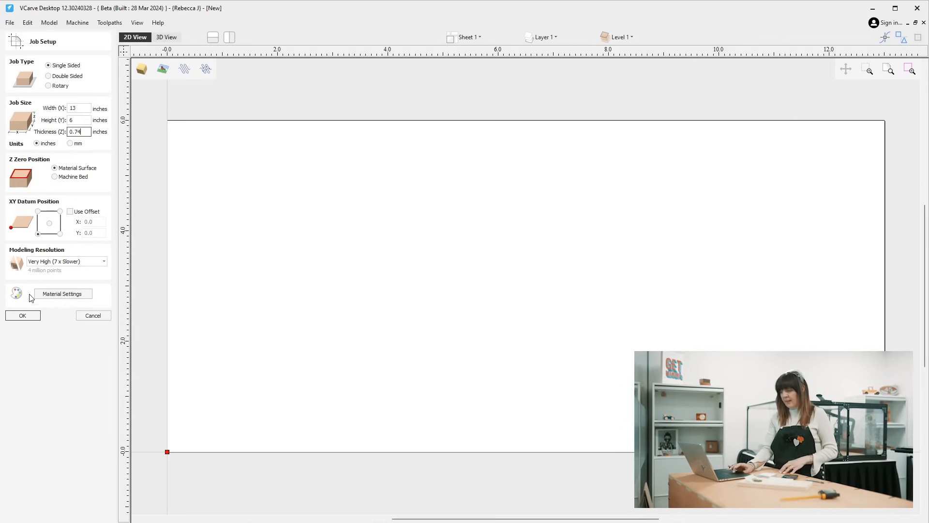
Confirm the single-sided job setup of 13 by 6 inches with 0.74 inch thickness and show the material in 3D view.
click(24, 316)
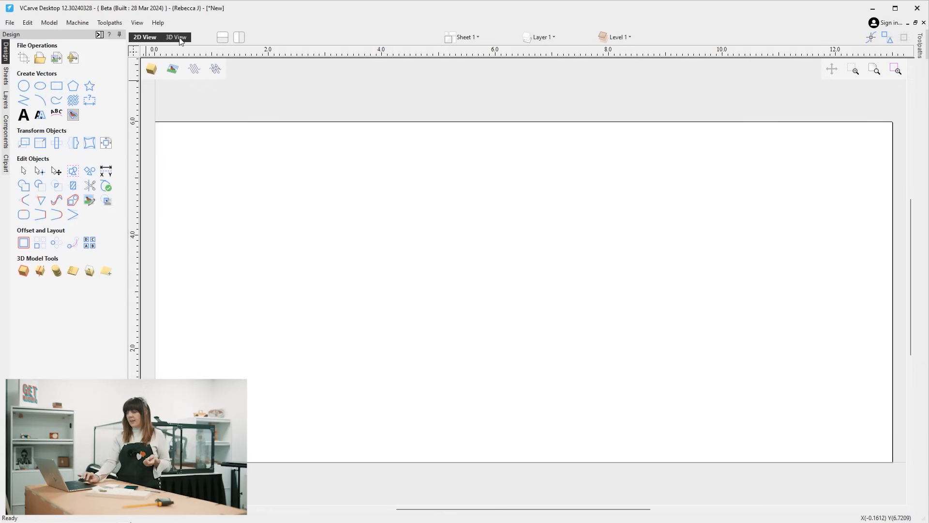
click(177, 37)
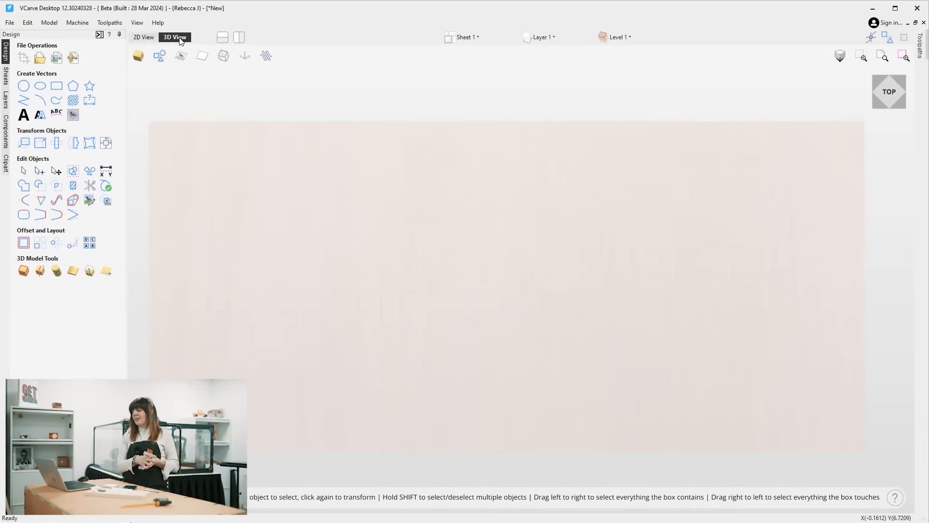
Draw an ellipse centred on the material at X 6.5, Y 3, about 8.9 by 4.7 inches.
click(43, 88)
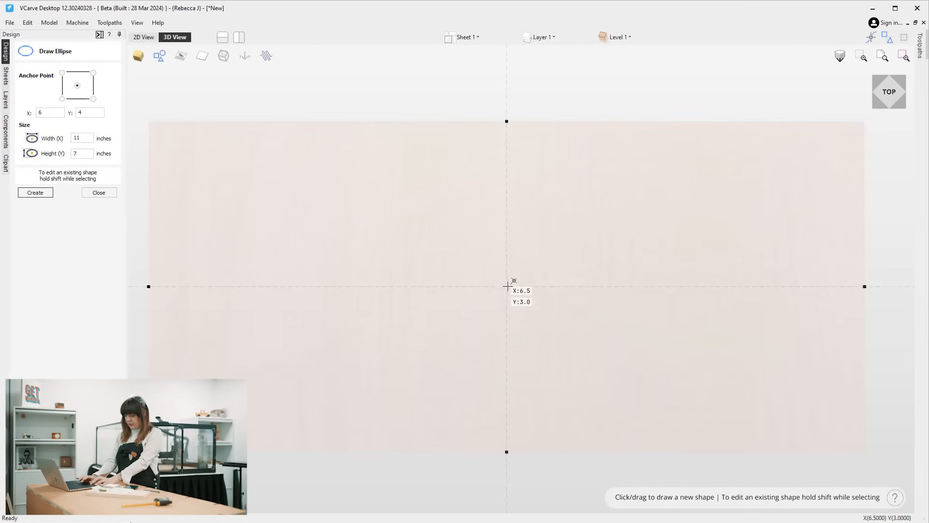
drag(506, 286, 746, 400)
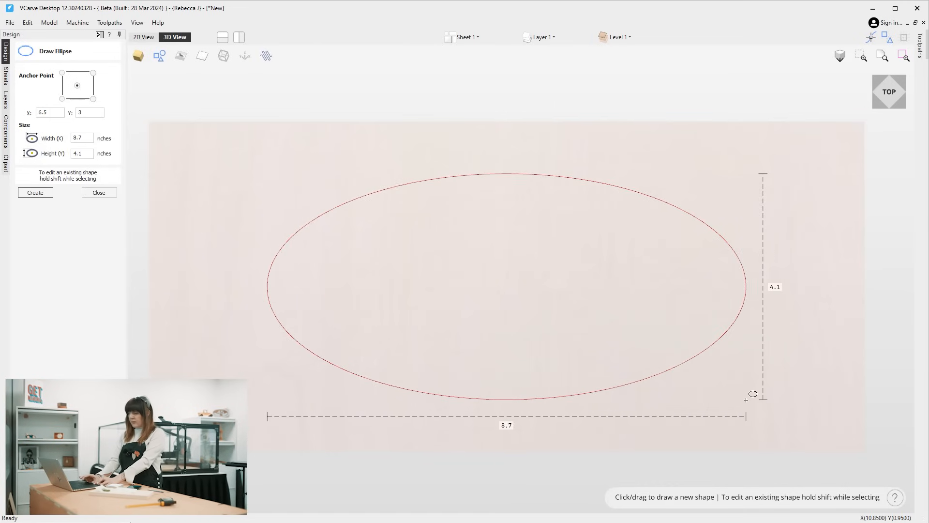
drag(746, 400, 752, 416)
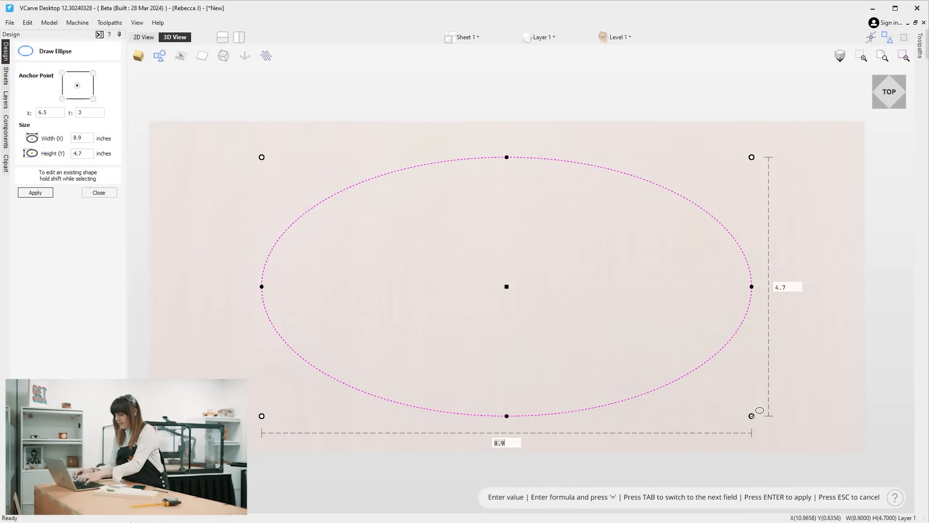
Set the ellipse's width to 7.5 inches and its height to 5.5 inches, and finish the shape.
text(7.5)
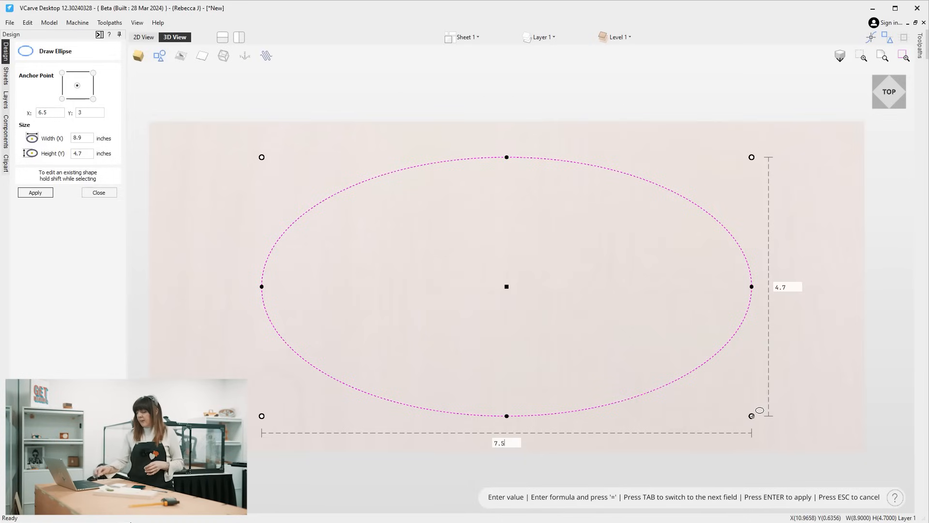
key(Tab)
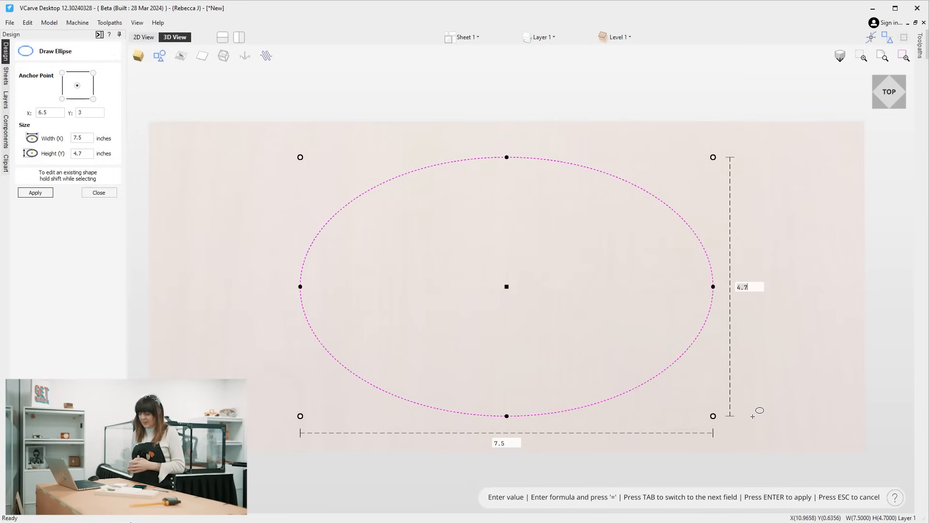
key(BackSpace)
key(BackSpace)
key(BackSpace)
text(5.5)
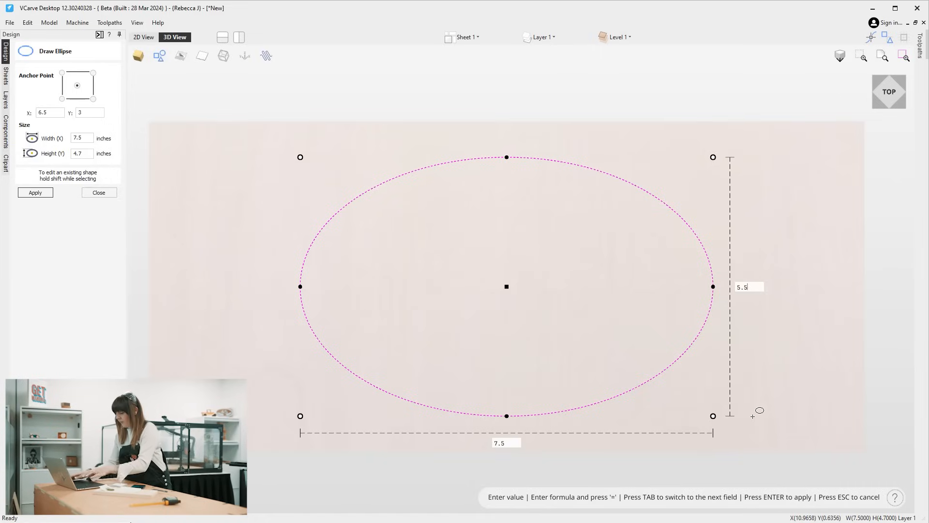
key(Return)
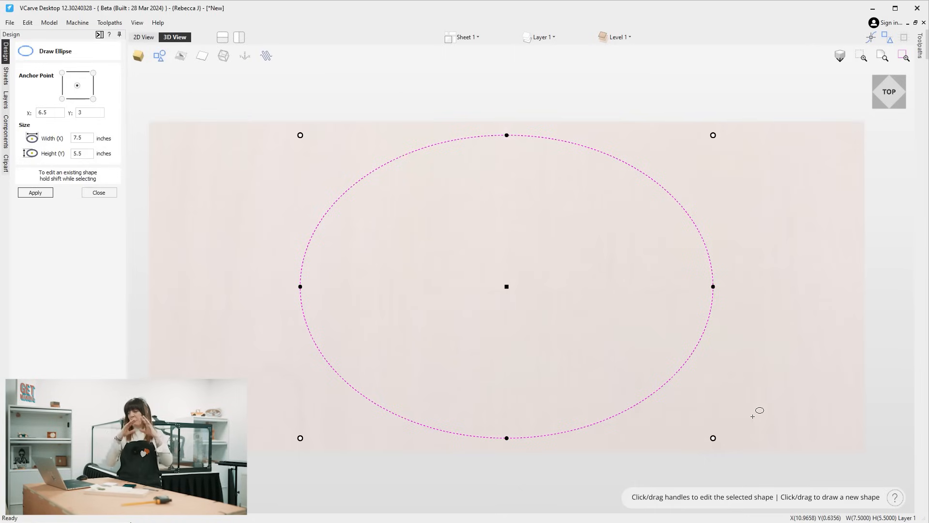
click(108, 193)
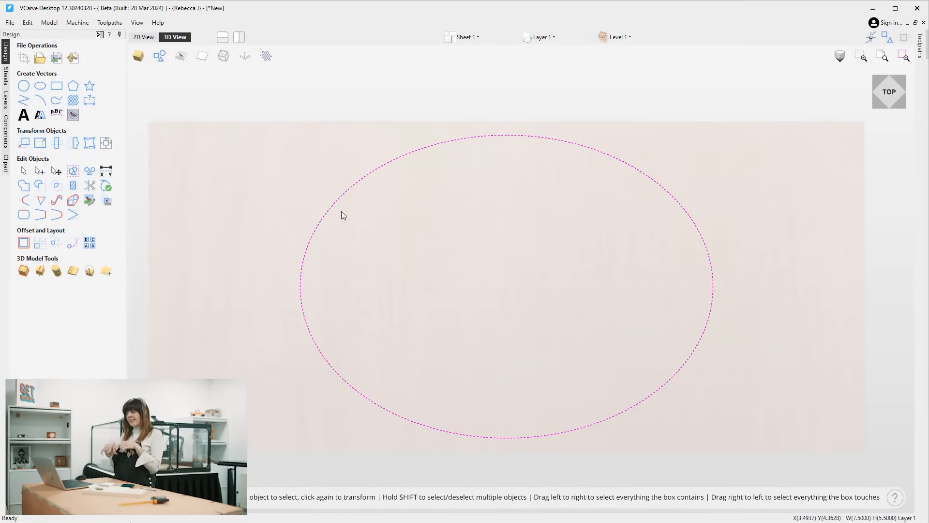
Offset the ellipse inwards by 0.25 inches with sharp offset corners, keeping the original.
click(23, 242)
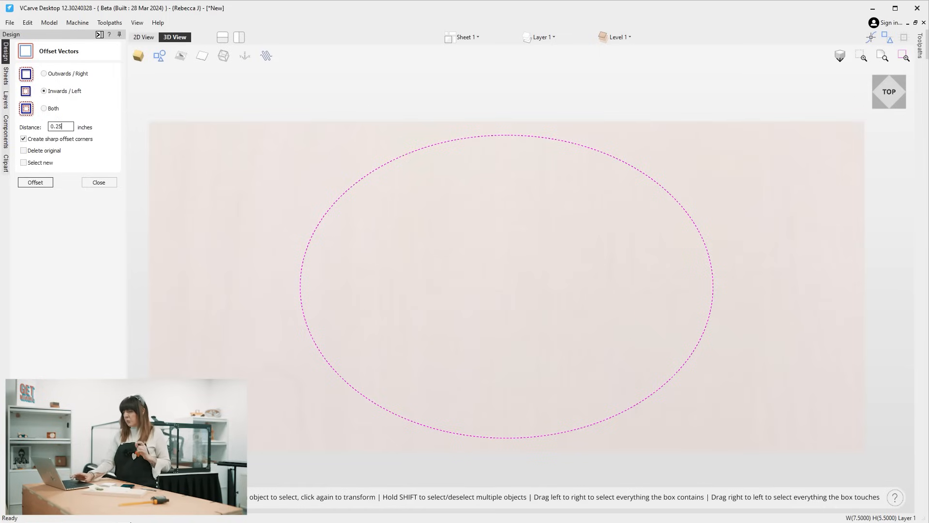
click(33, 183)
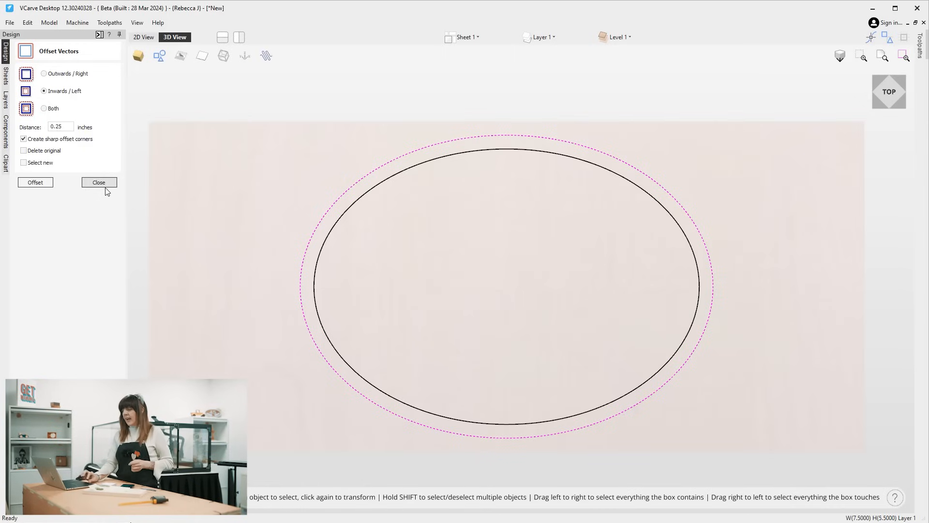
click(106, 188)
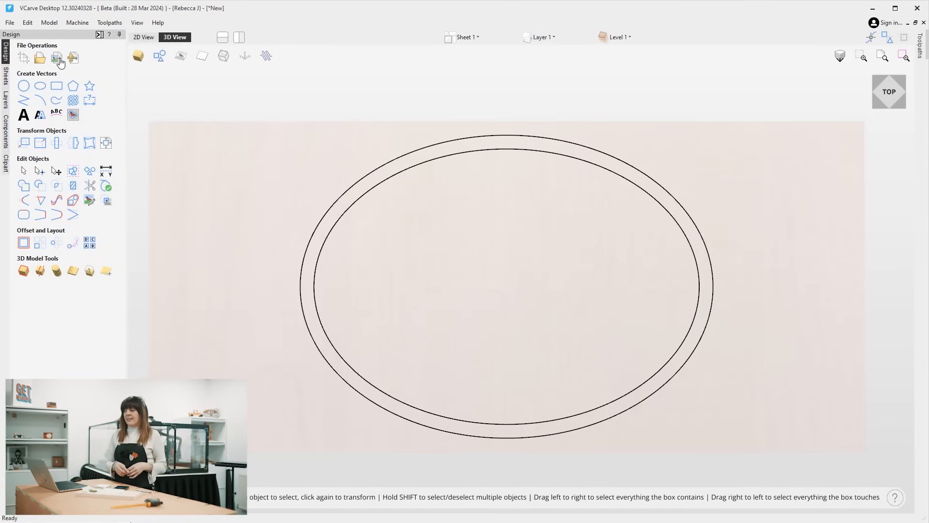
Import the rose photo 20240403_084351 (1) from the Flowers folder and make the bitmap visible in the 3D view.
click(57, 58)
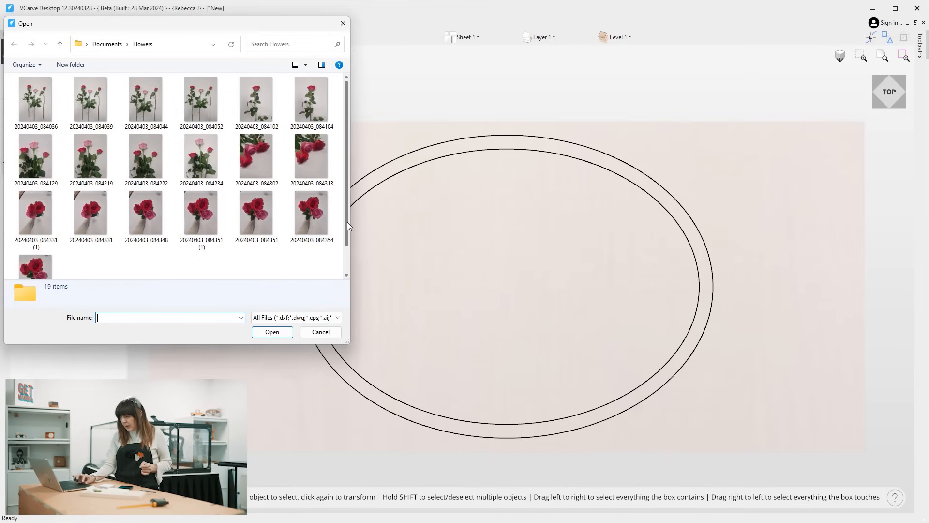
drag(347, 225, 349, 255)
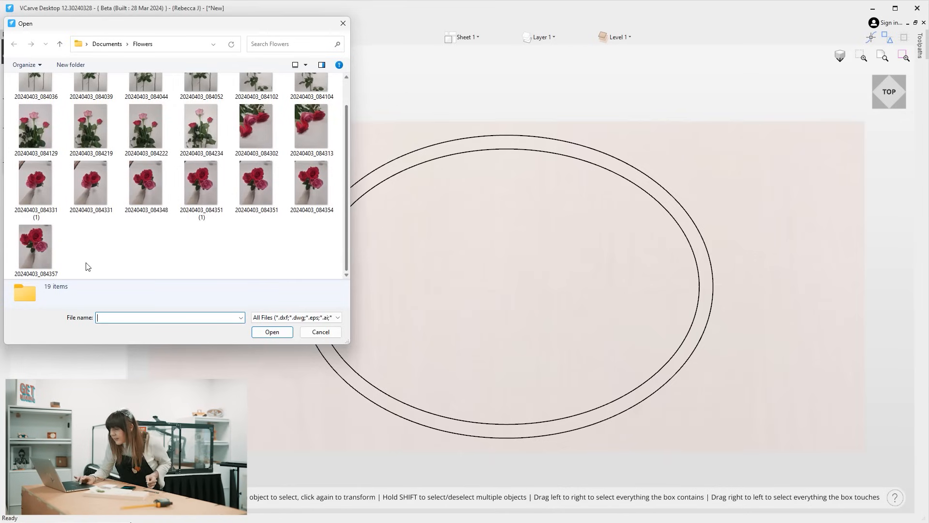
click(208, 187)
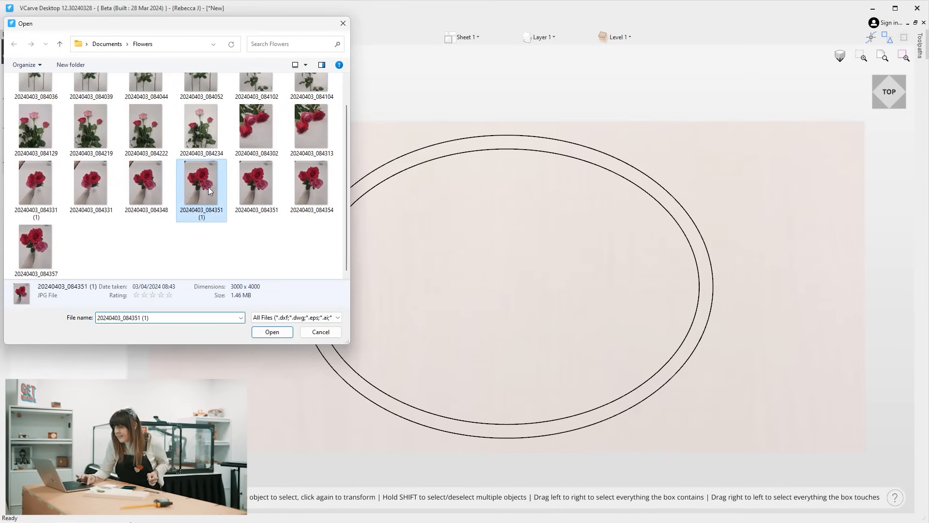
click(272, 332)
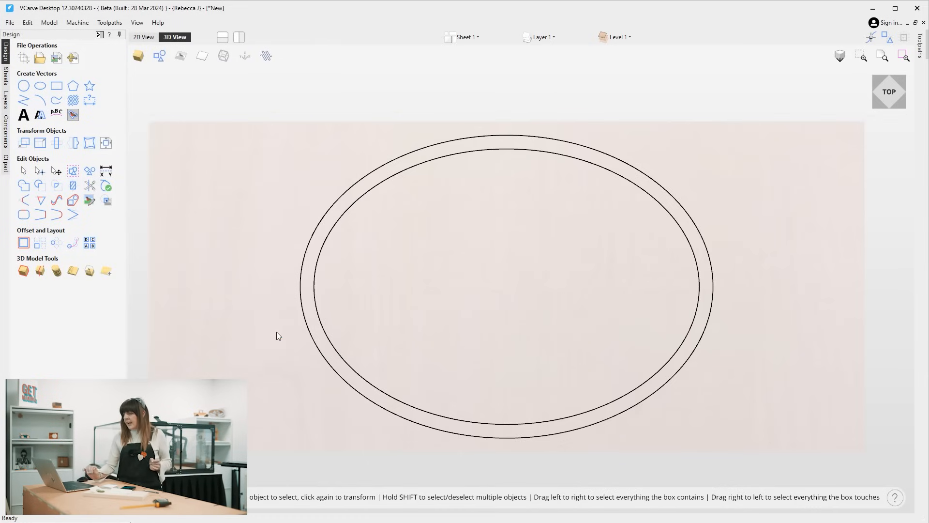
click(180, 56)
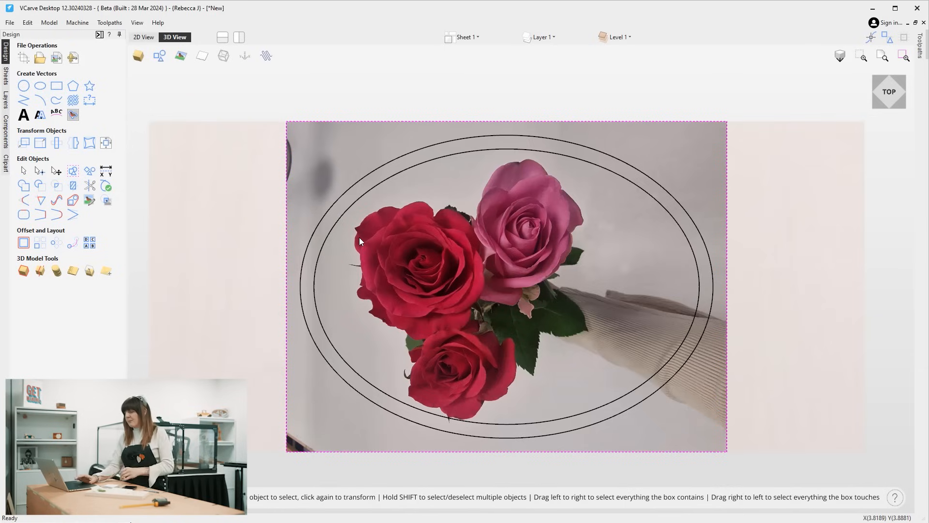
Scale the rose photo to about 5.85 by 4.39 inches and place it within the ovals, rotated about 75° so the sleeve points upwards.
click(531, 239)
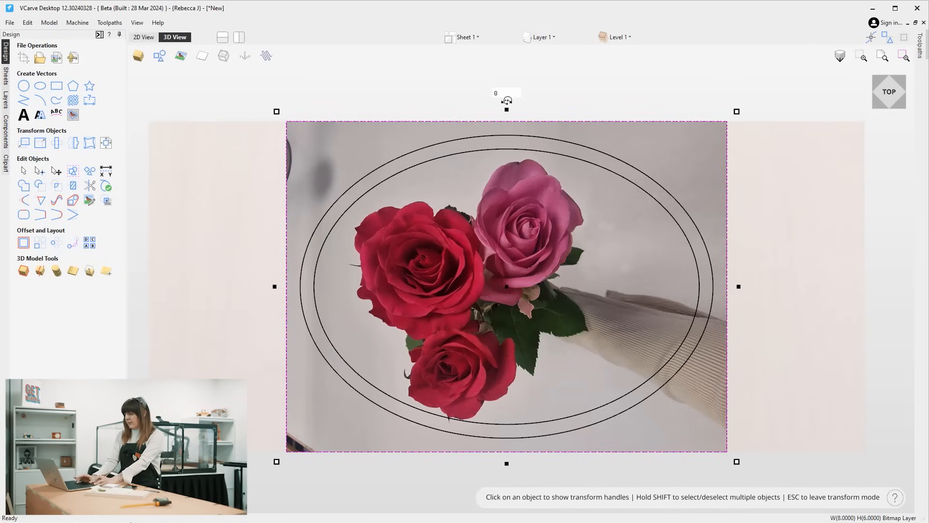
drag(507, 100, 244, 163)
drag(761, 151, 603, 260)
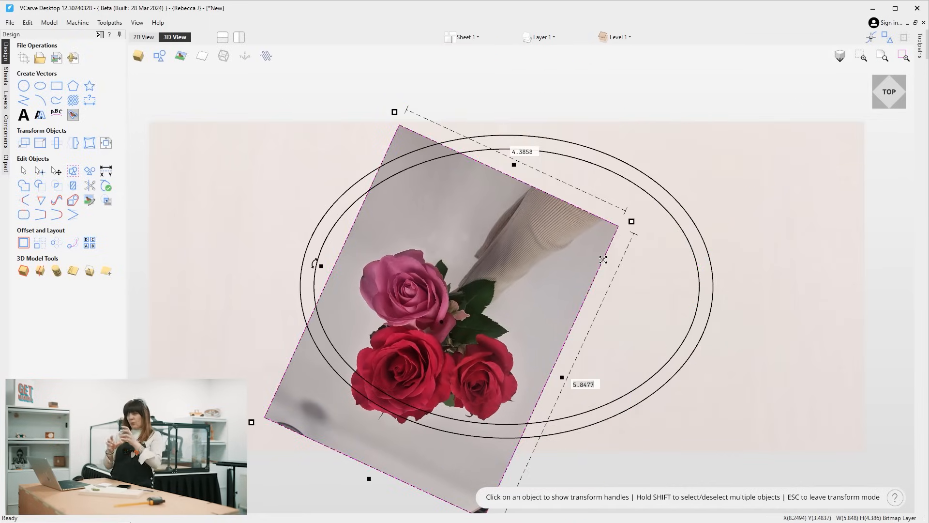
drag(507, 319, 530, 298)
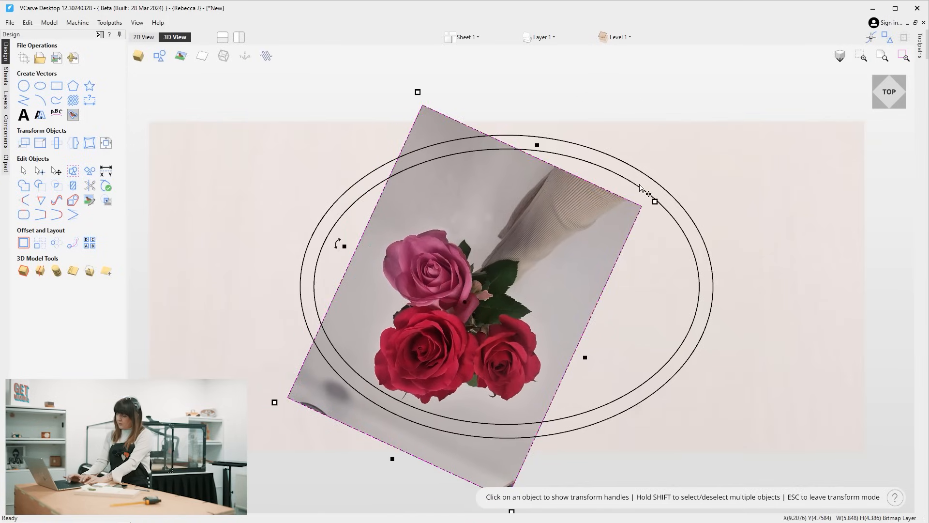
drag(340, 242, 307, 259)
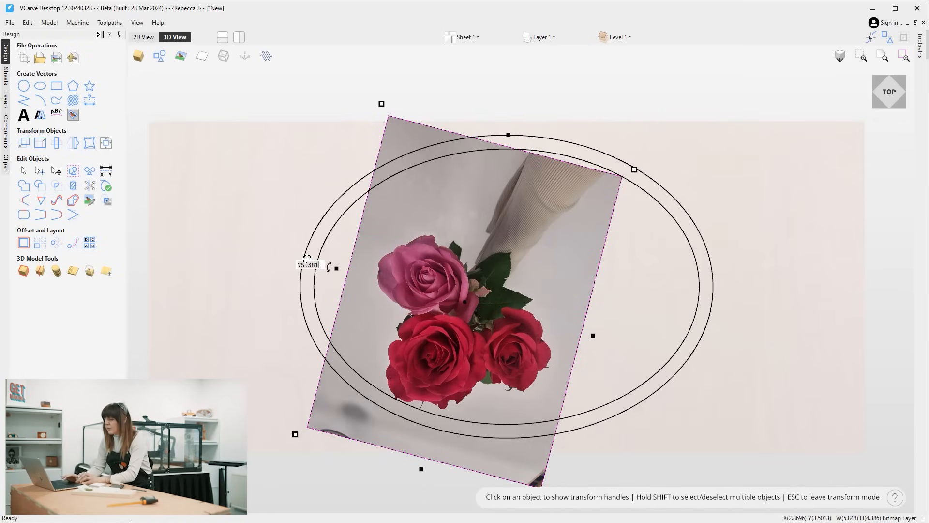
Start Freehand Draw, remove the fading from the selected rose photo, and undo the stray line drawn across the roses.
scroll(463, 386, up, 4)
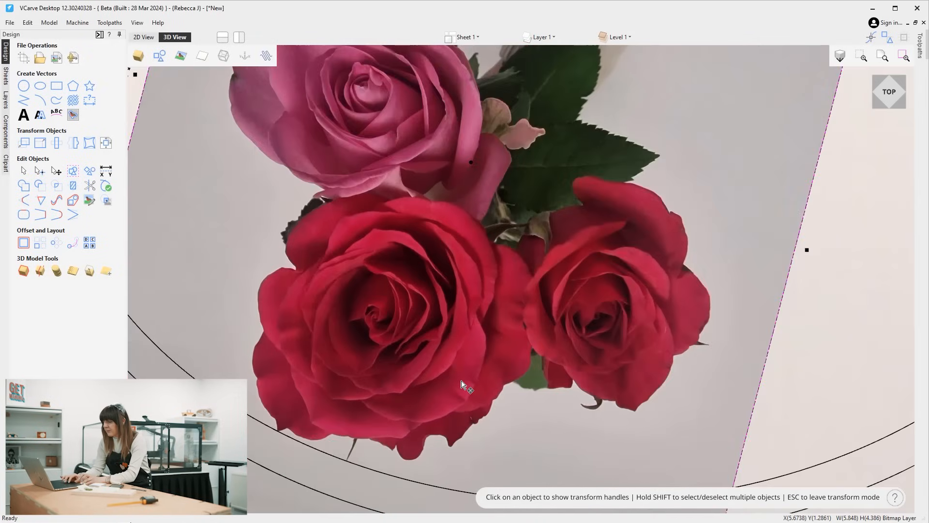
scroll(462, 386, down, 3)
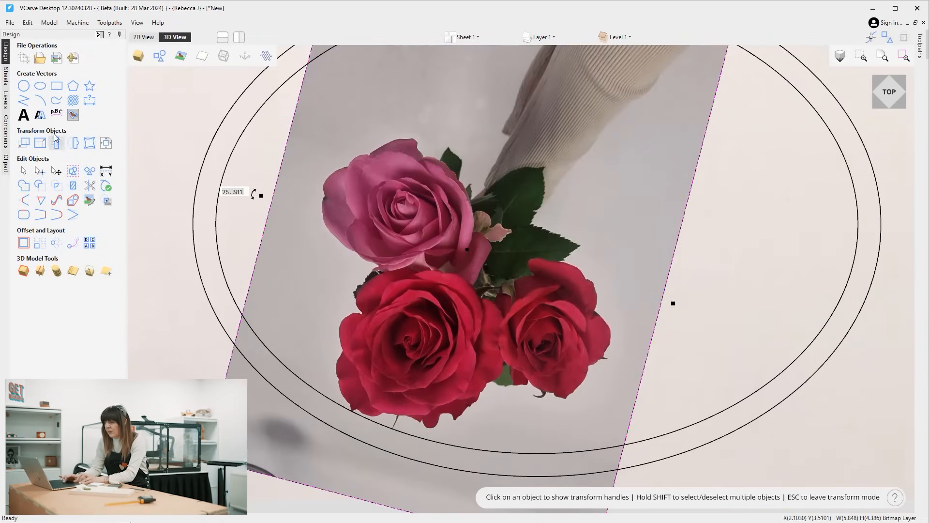
click(56, 101)
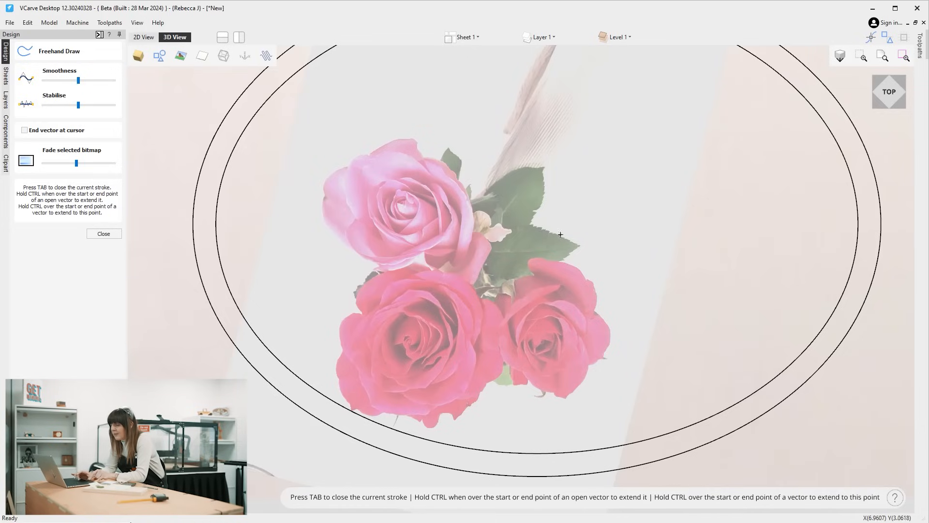
drag(536, 311, 349, 290)
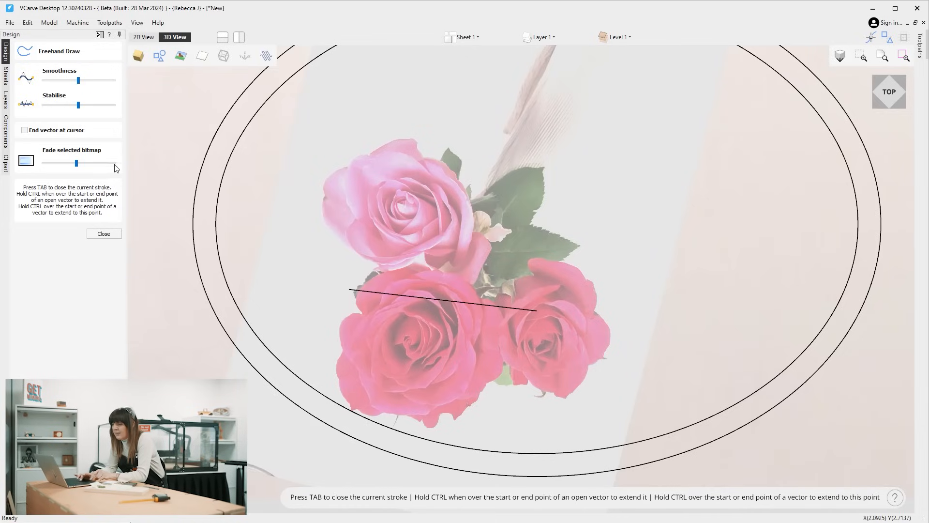
click(77, 164)
drag(76, 163, 54, 162)
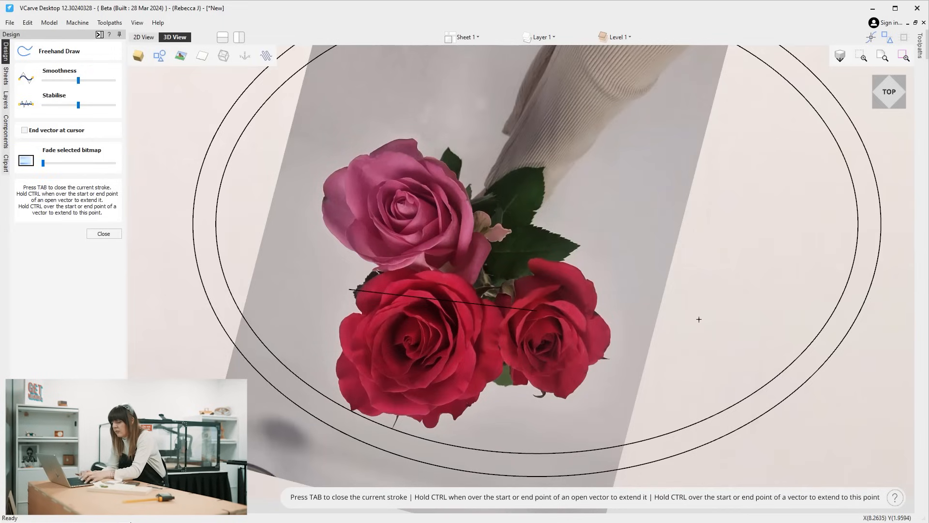
key(ctrl+z)
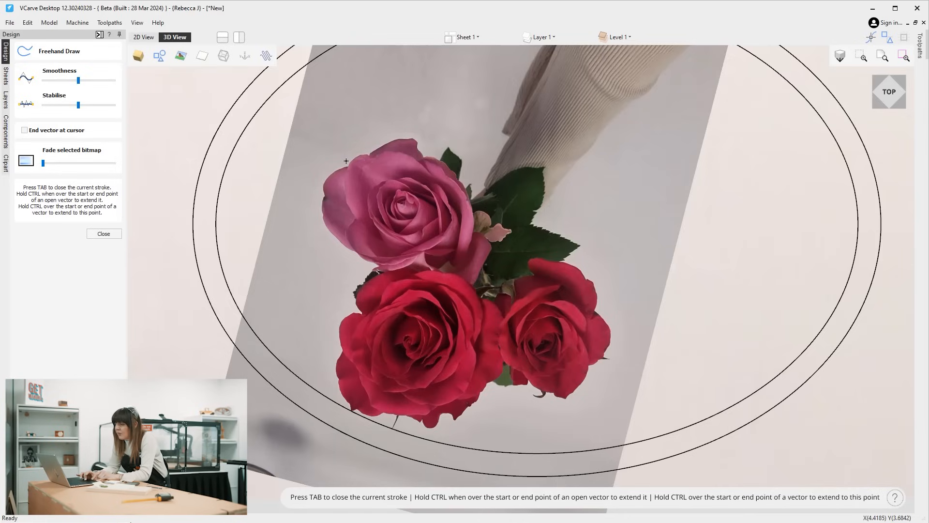
Trace a closed freehand outline around the three roses and their leaves, leaving a small margin.
mouse_move(346, 160)
mouse_down()
mouse_move(415, 133)
mouse_move(457, 145)
mouse_move(491, 186)
mouse_move(547, 168)
mouse_move(538, 217)
mouse_move(590, 241)
mouse_move(581, 258)
mouse_move(628, 345)
mouse_move(615, 375)
mouse_move(583, 404)
mouse_move(545, 417)
mouse_move(475, 410)
mouse_move(415, 424)
mouse_move(357, 421)
mouse_move(335, 393)
mouse_move(327, 328)
mouse_move(349, 298)
mouse_move(352, 265)
mouse_move(325, 239)
mouse_move(312, 194)
mouse_move(316, 178)
mouse_move(338, 164)
mouse_up()
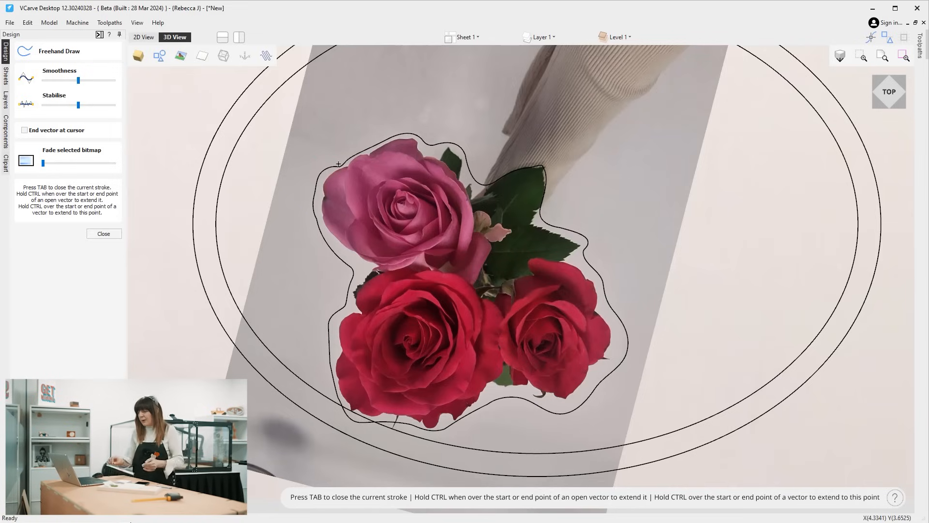
click(113, 234)
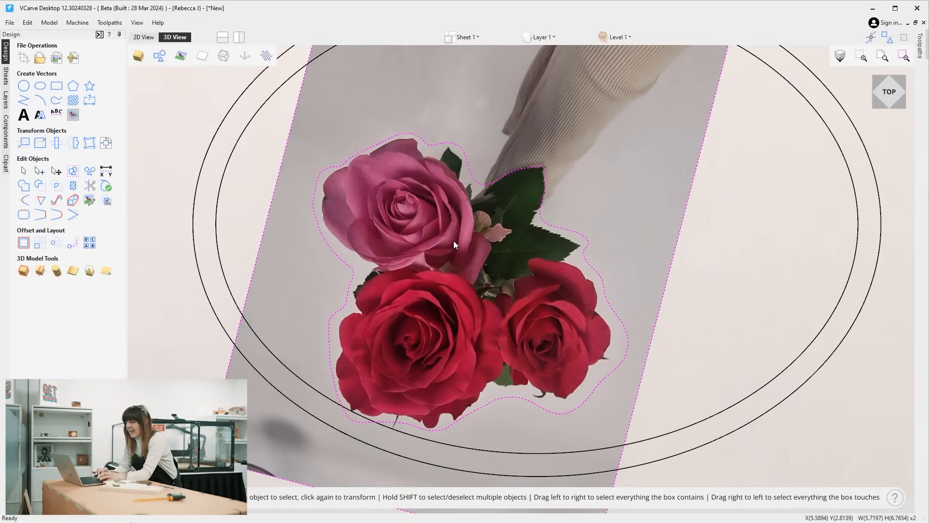
Crop the rose photo to the freehand outline and select the cropped bitmap.
click(107, 200)
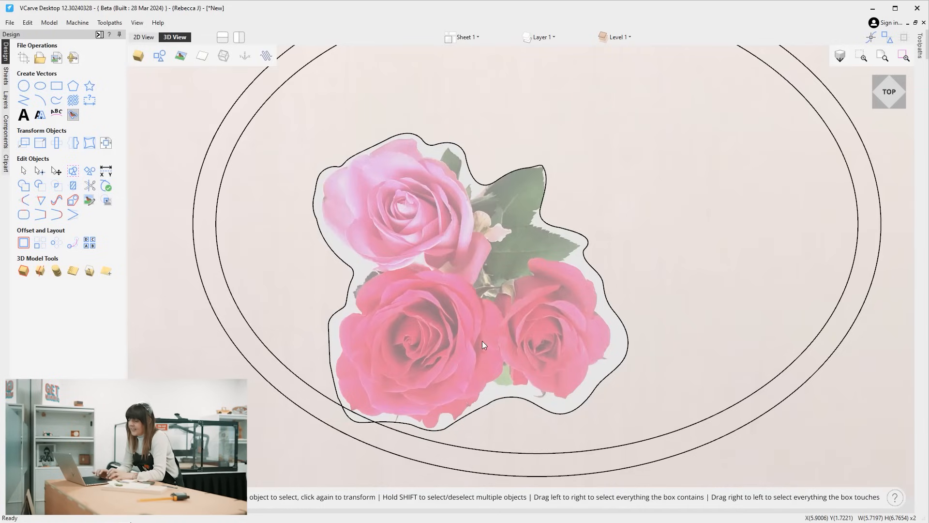
scroll(482, 341, down, 5)
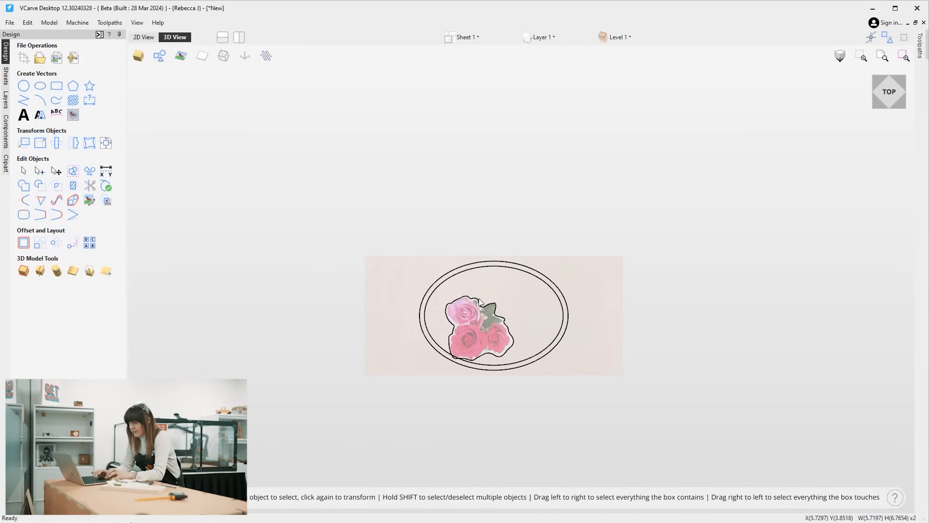
click(477, 317)
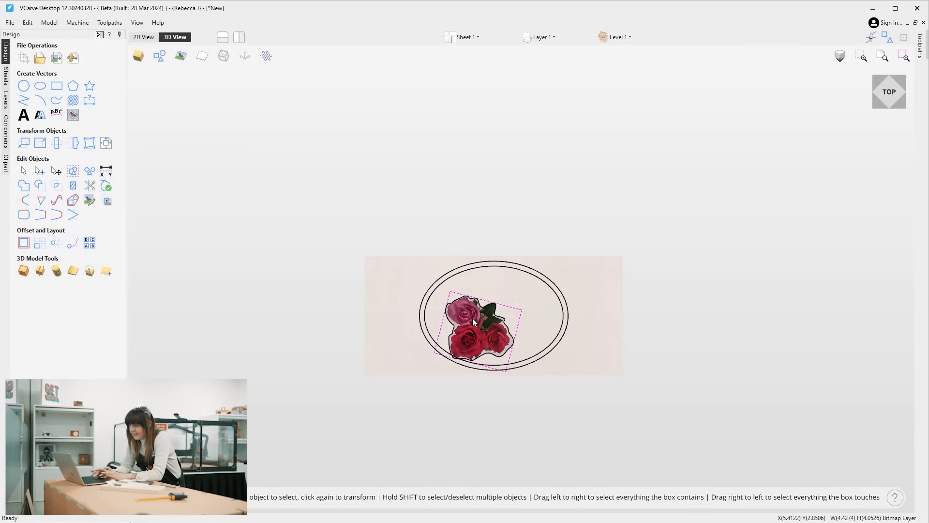
scroll(474, 322, up, 2)
scroll(474, 322, up, 3)
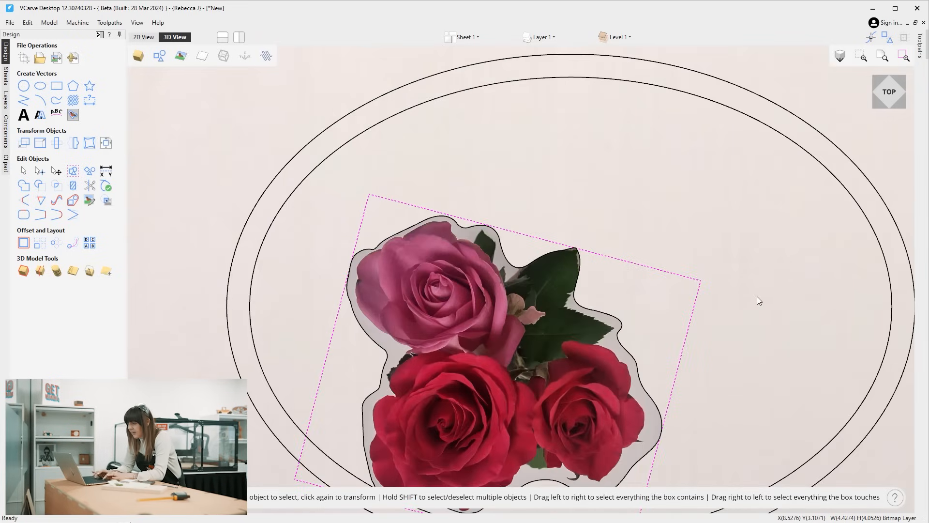
scroll(757, 296, down, 3)
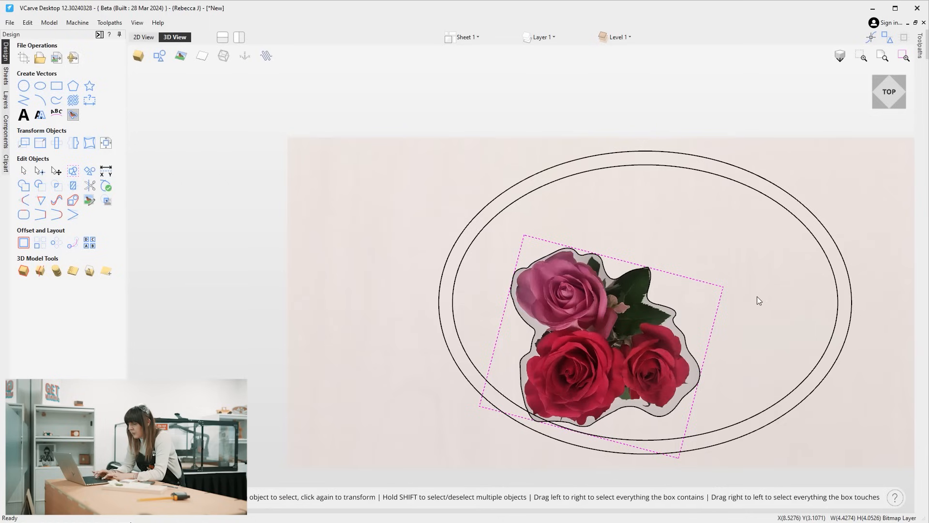
Add the freehand outline to the selection with the cropped rose bitmap and nudge both left within the ovals.
shift+click(663, 307)
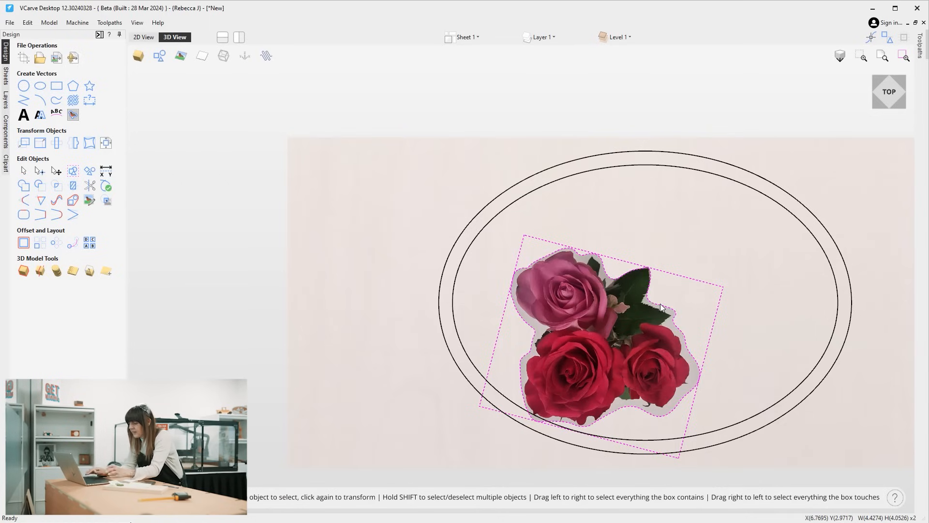
key(Left)
key(Left)
key(Left)
key(Left)
key(Left)
key(Left)
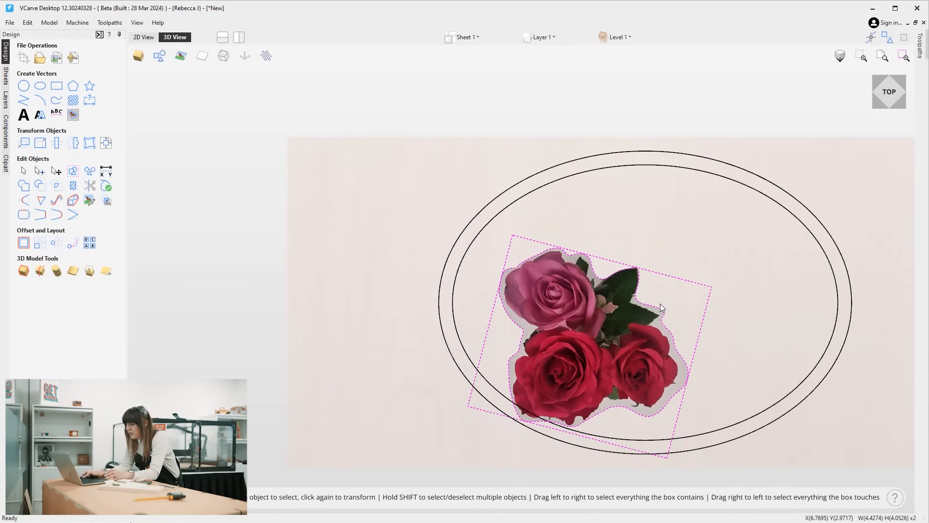
key(Left)
key(Left)
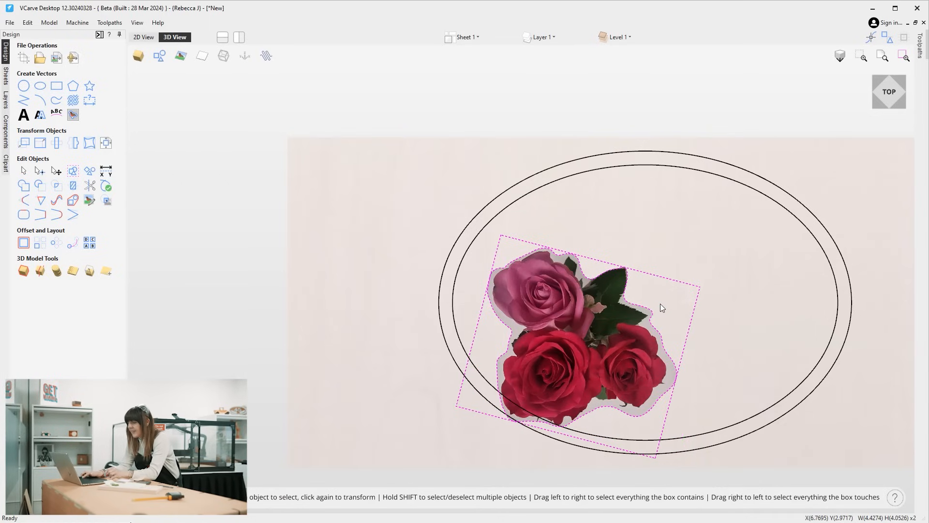
Rotate the roses and their outline slightly counterclockwise, and nudge them up and a little right inside the ovals.
click(603, 322)
drag(578, 216, 565, 215)
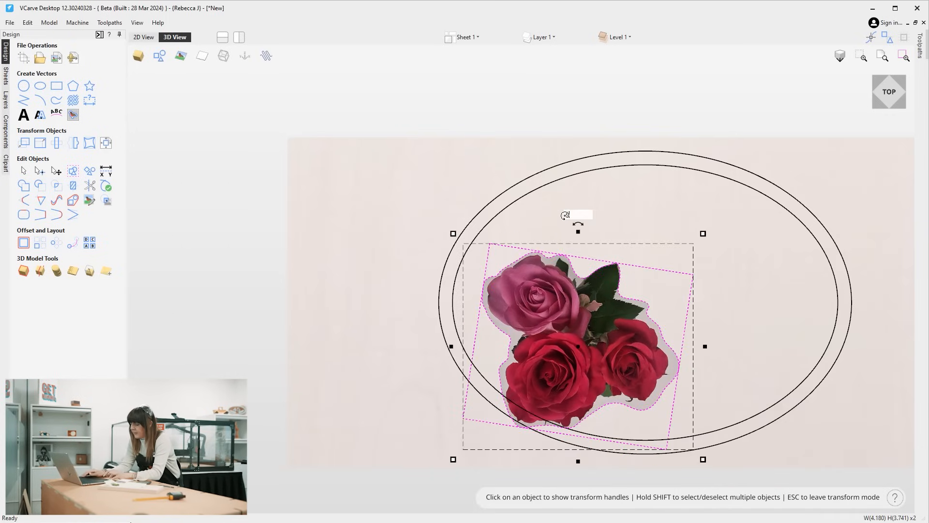
key(Up)
key(Up)
key(Up)
key(Up)
key(Up)
key(Up)
key(Up)
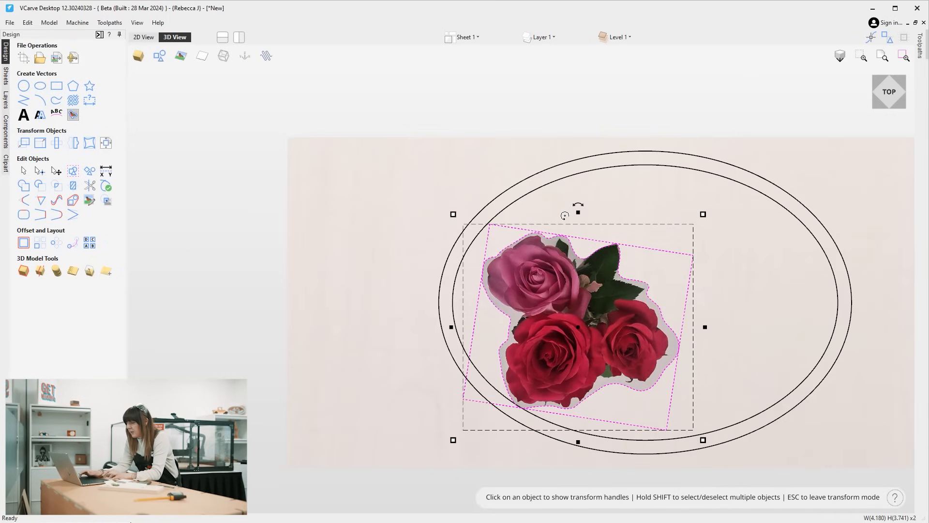
key(Up)
key(Up)
key(Up)
key(Right)
key(Right)
key(Right)
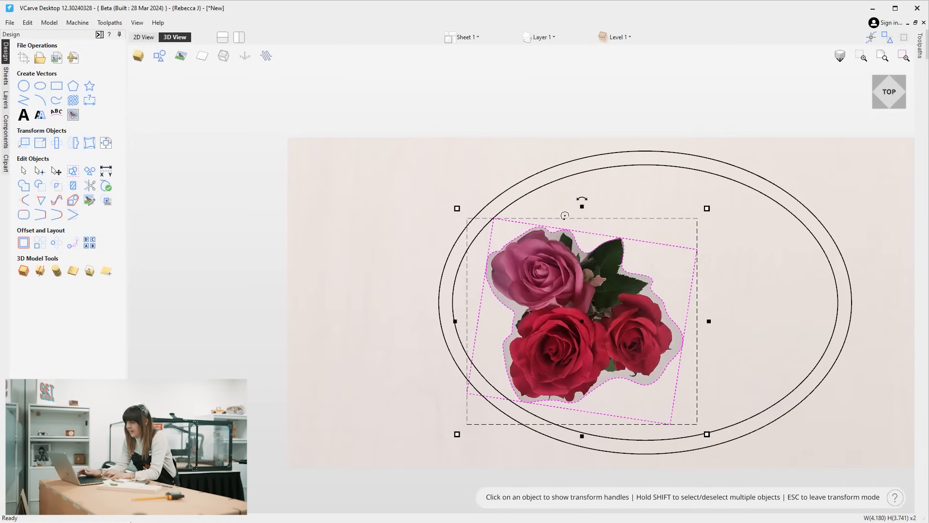
Rotate the roses and outline clockwise until the pink rose sits above the two red ones, and nudge both left.
drag(591, 203, 621, 248)
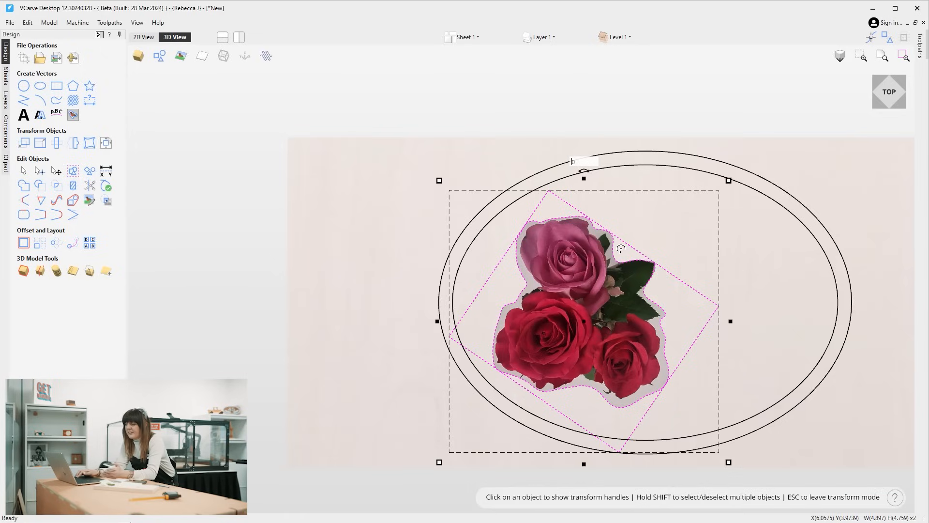
click(621, 248)
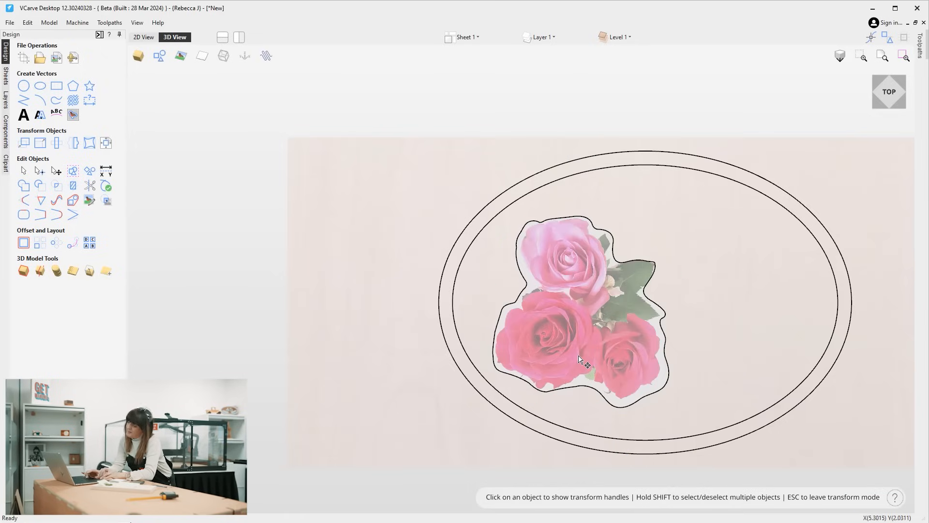
click(516, 312)
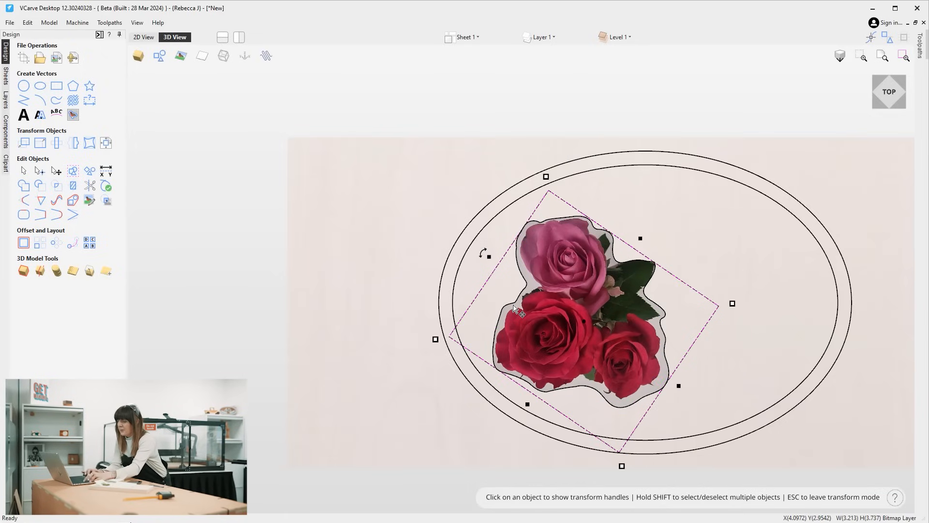
click(514, 307)
click(513, 304)
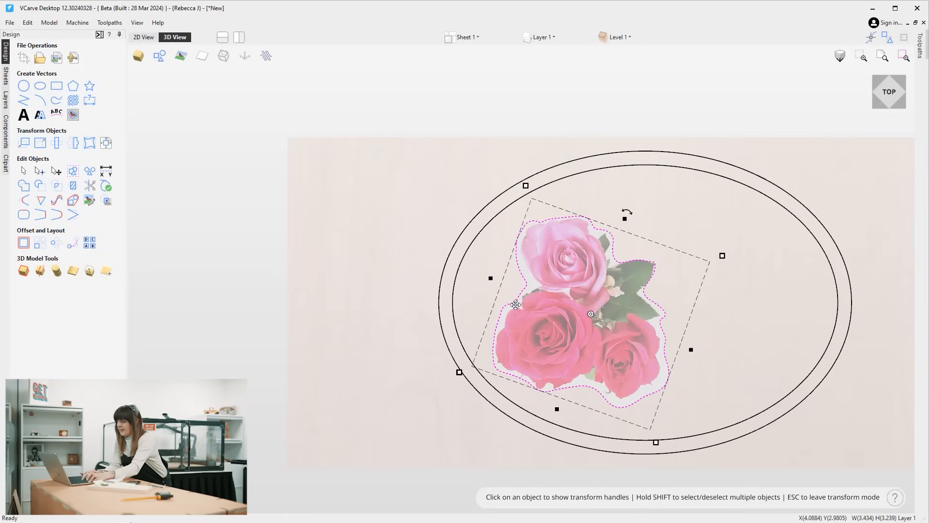
click(534, 323)
key(Left)
key(Left)
key(Left)
key(Left)
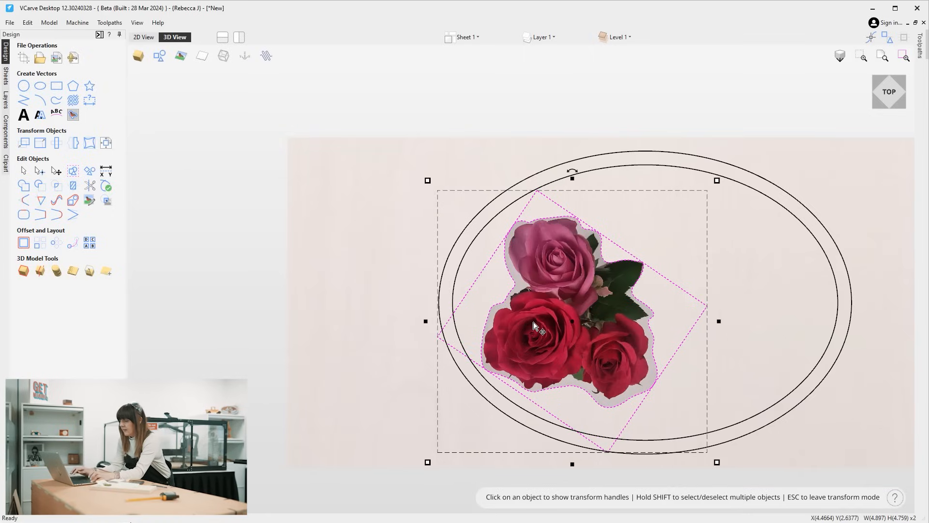
click(764, 355)
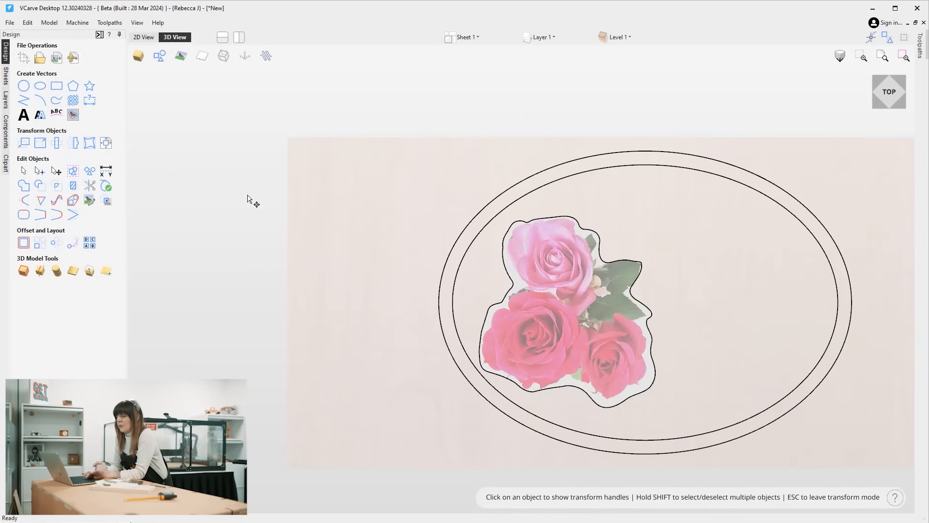
Create the text "If Moms were / Flowers, / I'd pick / you!" on four lines and place it beside the roses inside the ovals.
click(23, 116)
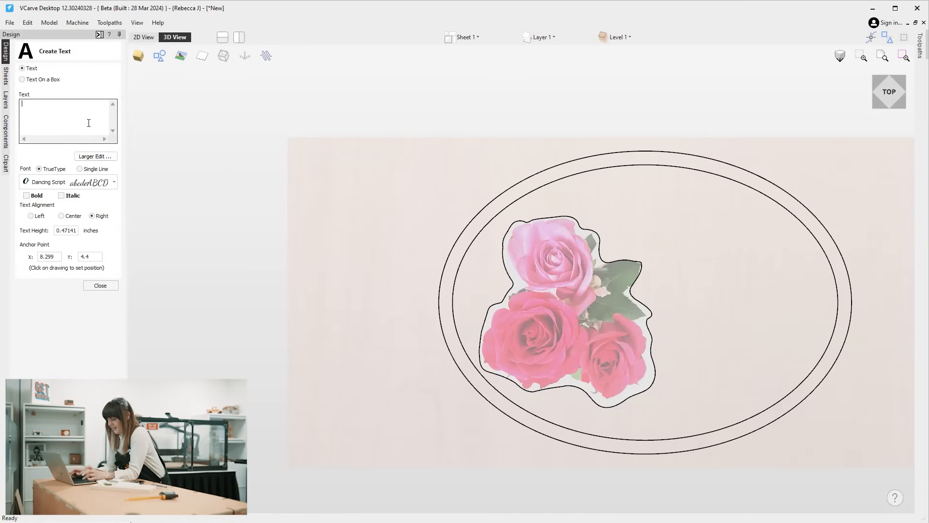
text(If Mom)
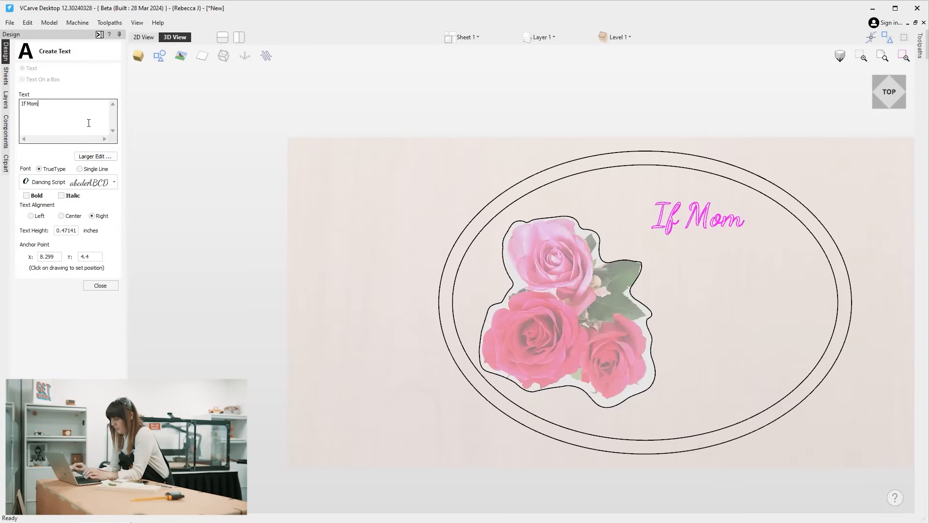
text(s were )
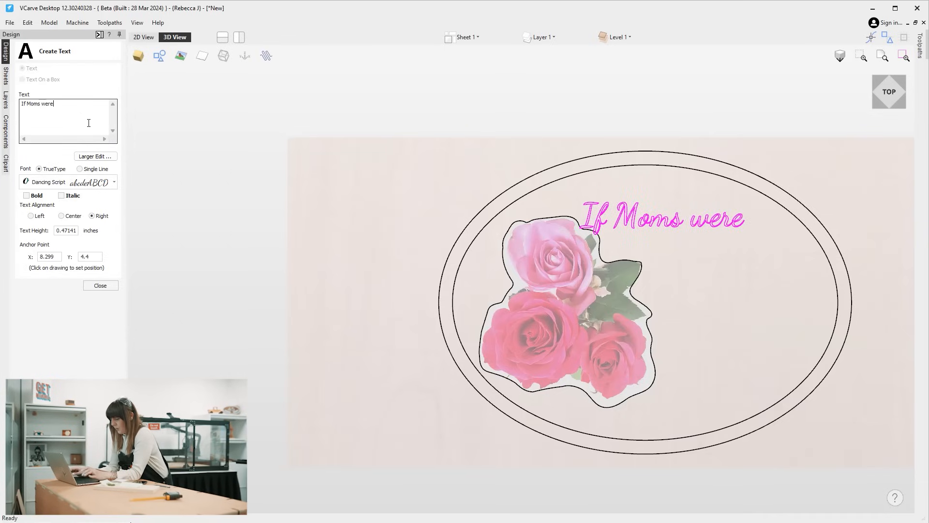
text(Flowers, )
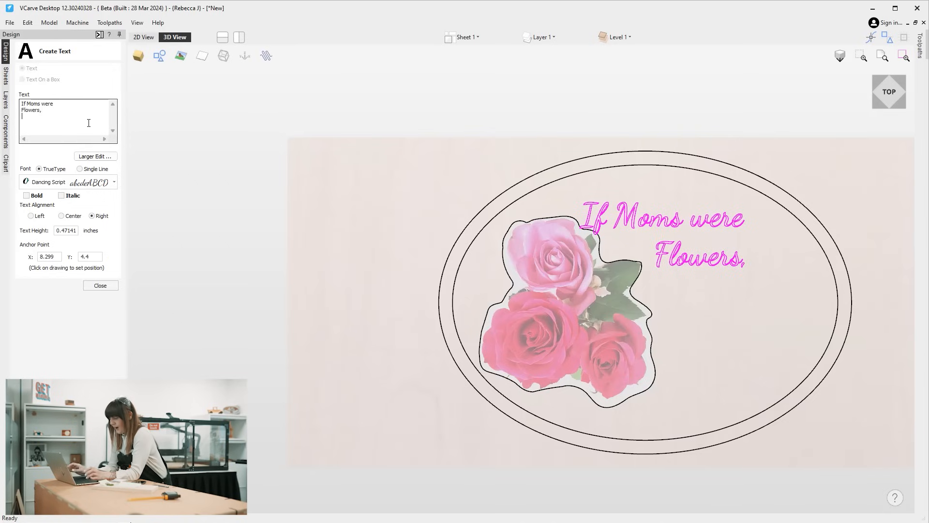
text(I'd )
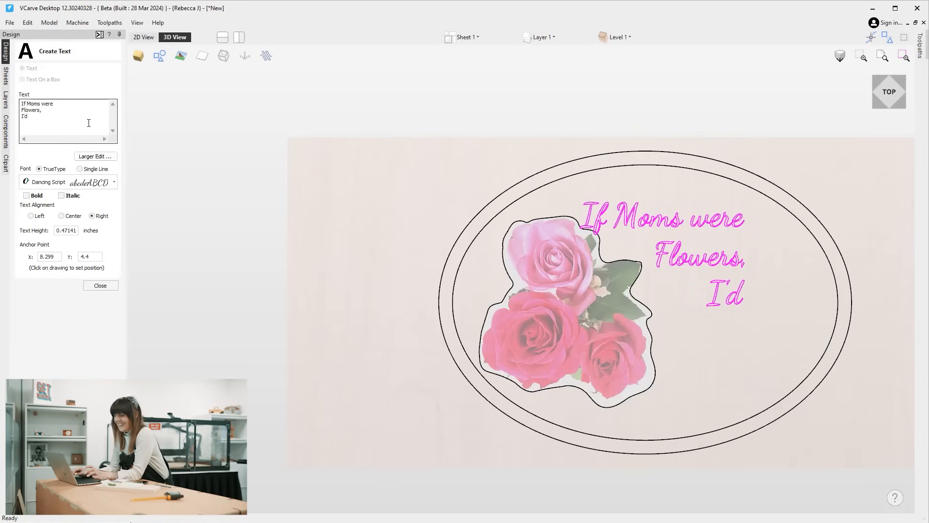
text(pick )
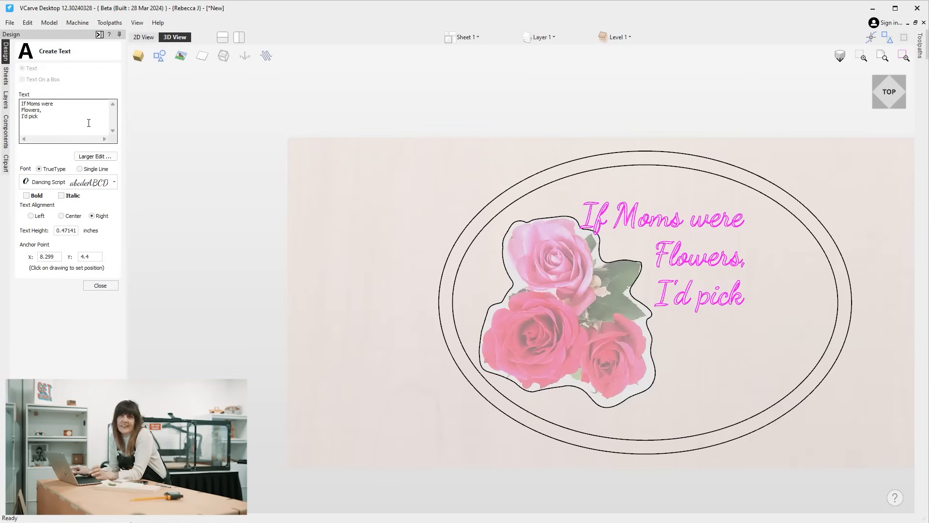
text(you!)
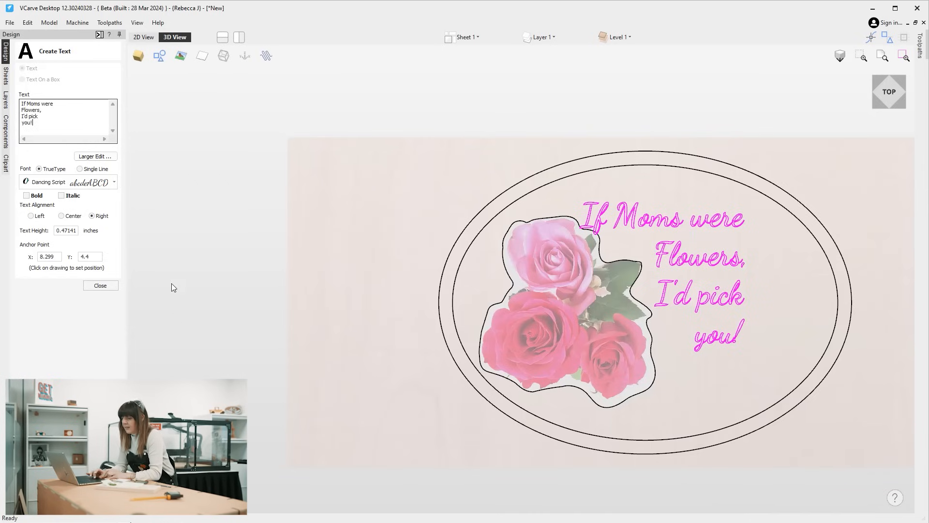
click(90, 286)
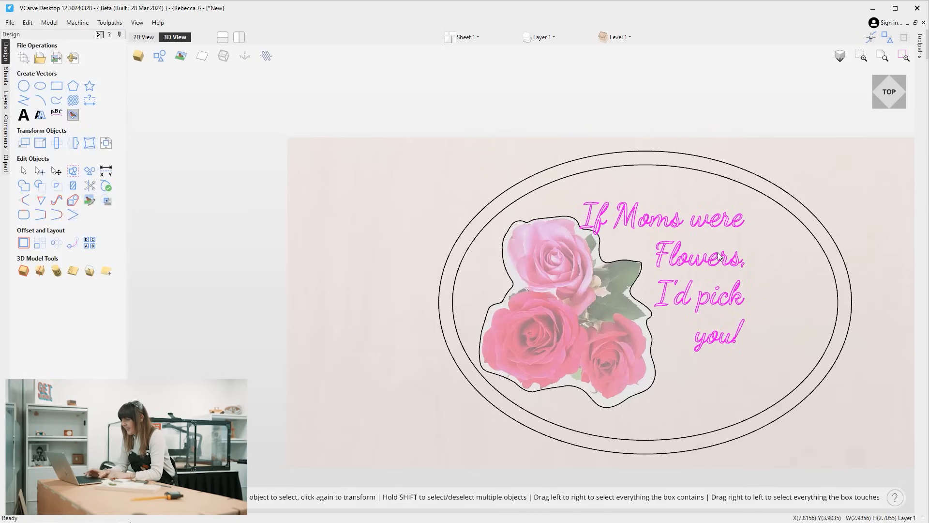
drag(720, 256, 775, 280)
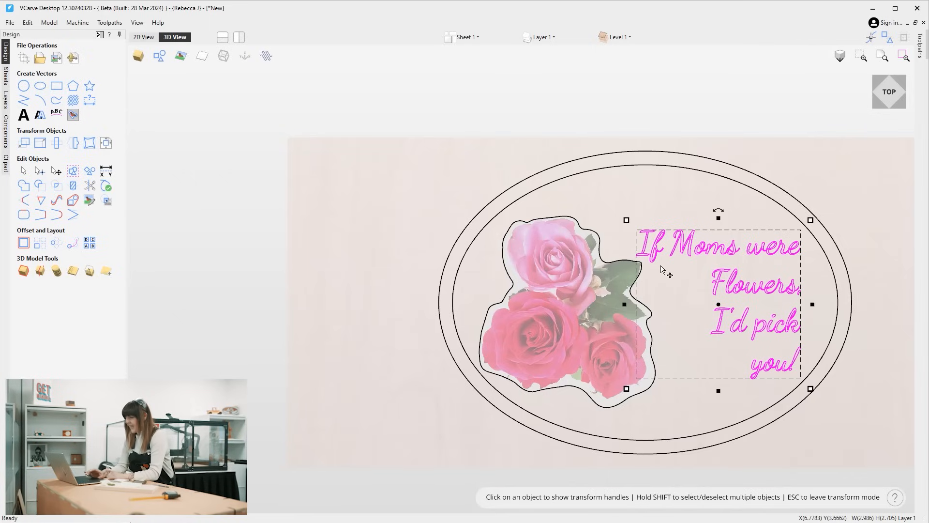
Join "you!" onto the "I'd pick" line and reposition the three-line text between the roses and the inner oval's right edge.
click(22, 117)
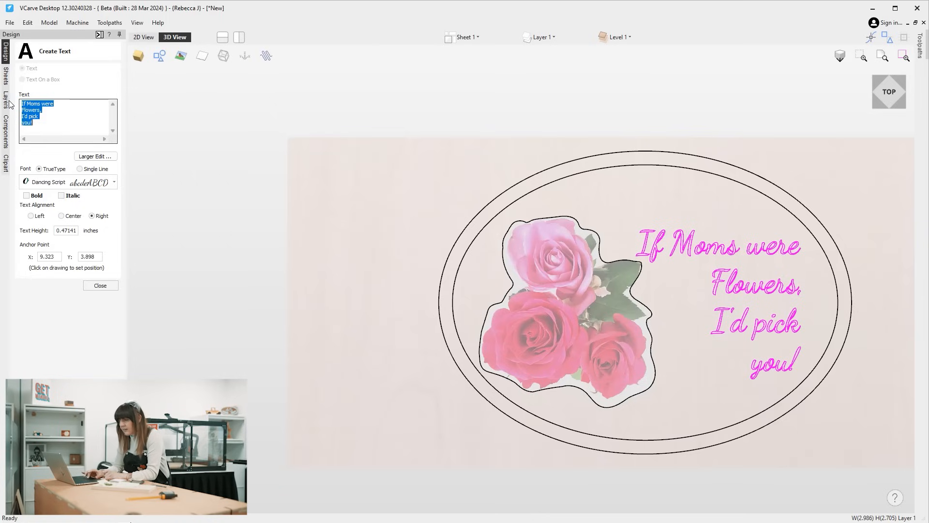
click(42, 116)
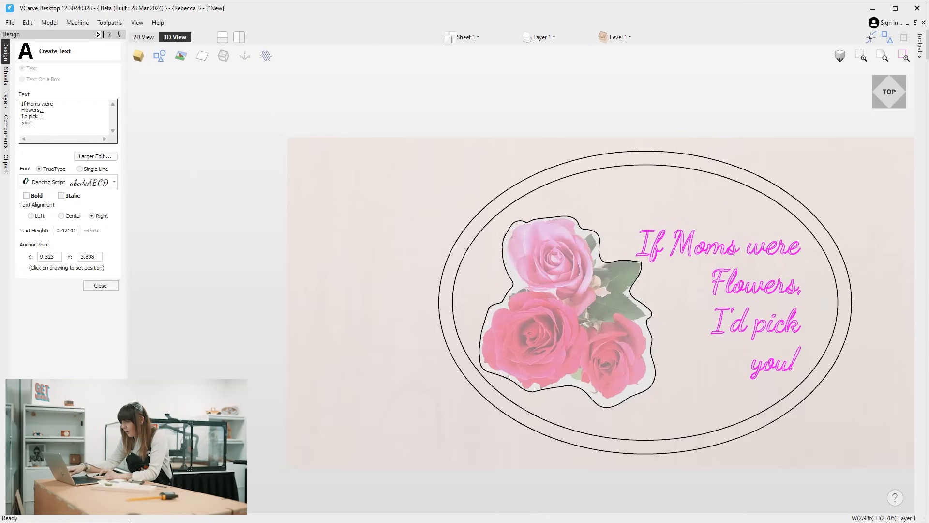
key(Delete)
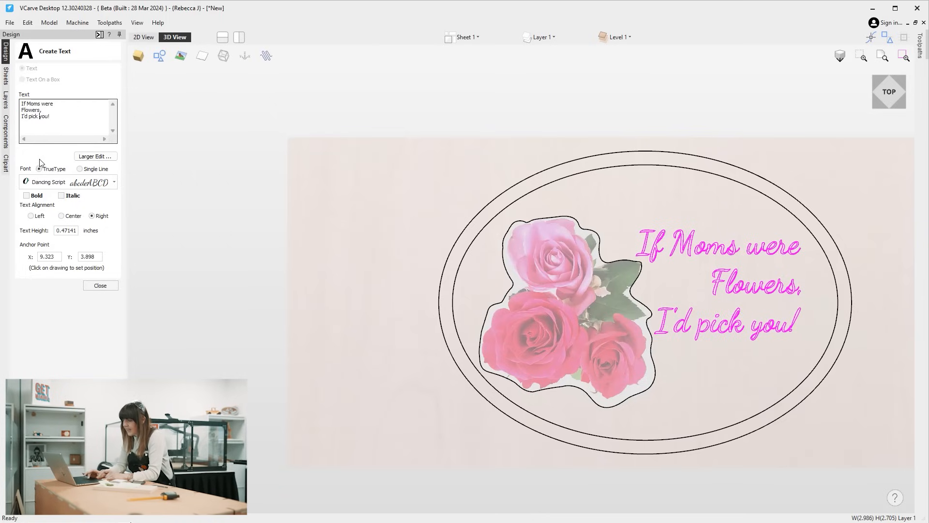
click(98, 286)
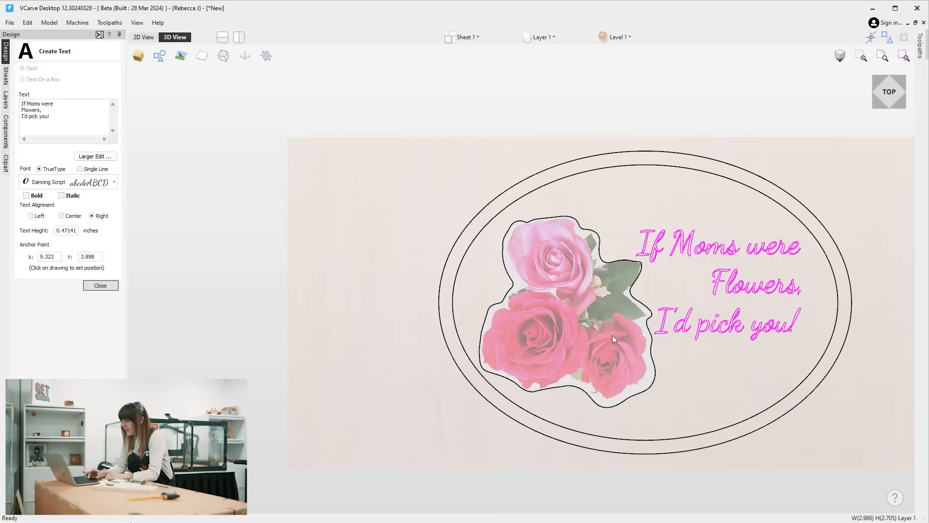
click(776, 286)
drag(777, 287, 793, 306)
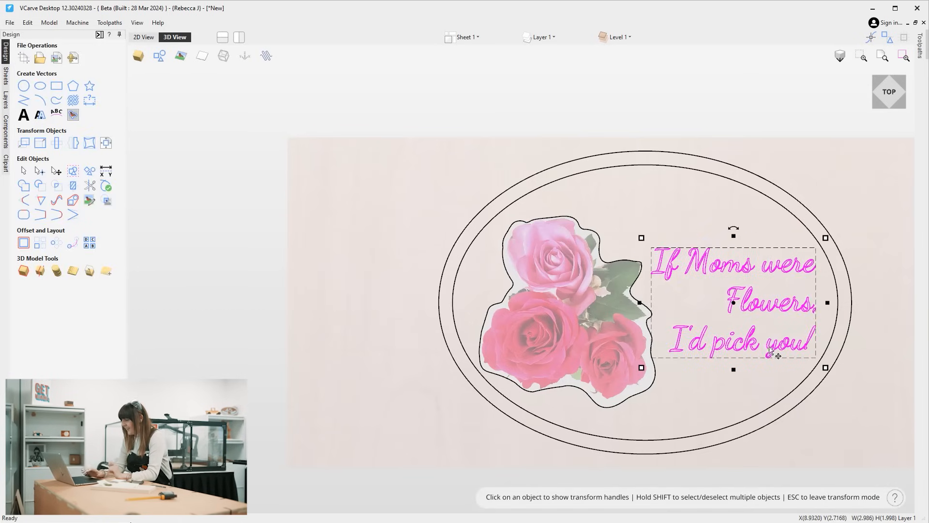
click(746, 394)
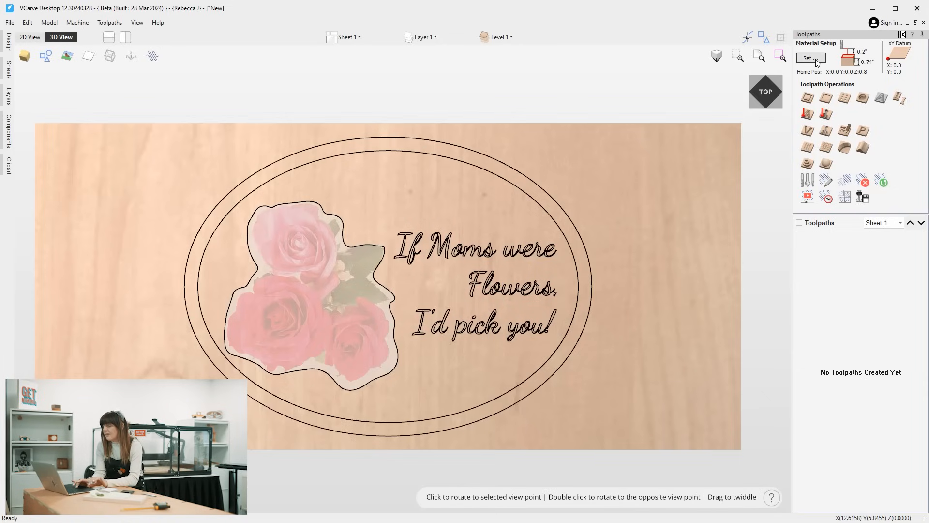
Review the material setup's thickness, datum, Z-zero and clearance settings, and accept them.
click(811, 58)
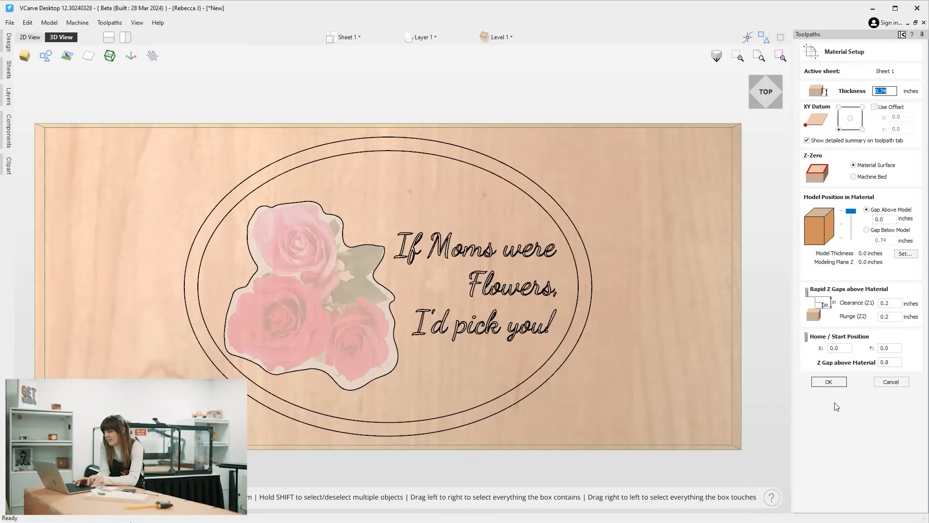
click(835, 384)
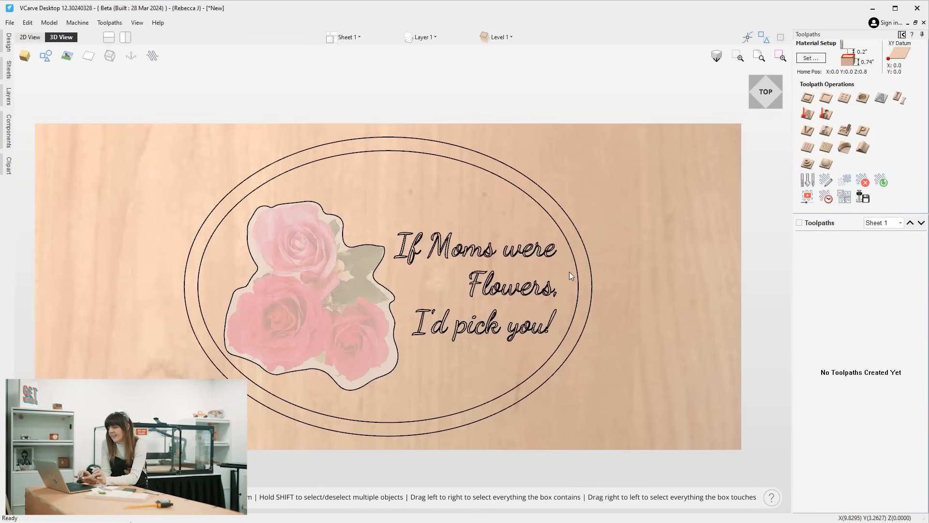
Calculate a pocket toolpath for the inner ellipse, 0.3 inches deep with the 1/4" end mill, and preview it.
click(489, 172)
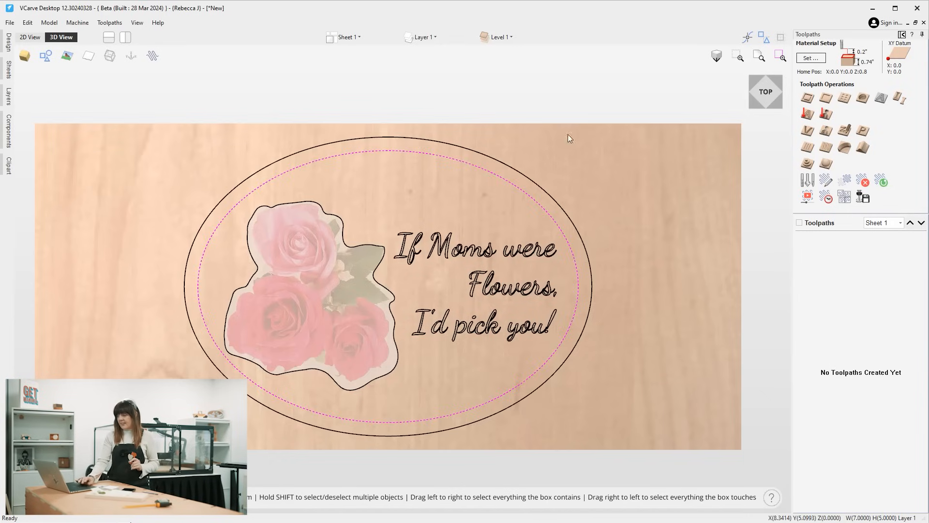
click(827, 98)
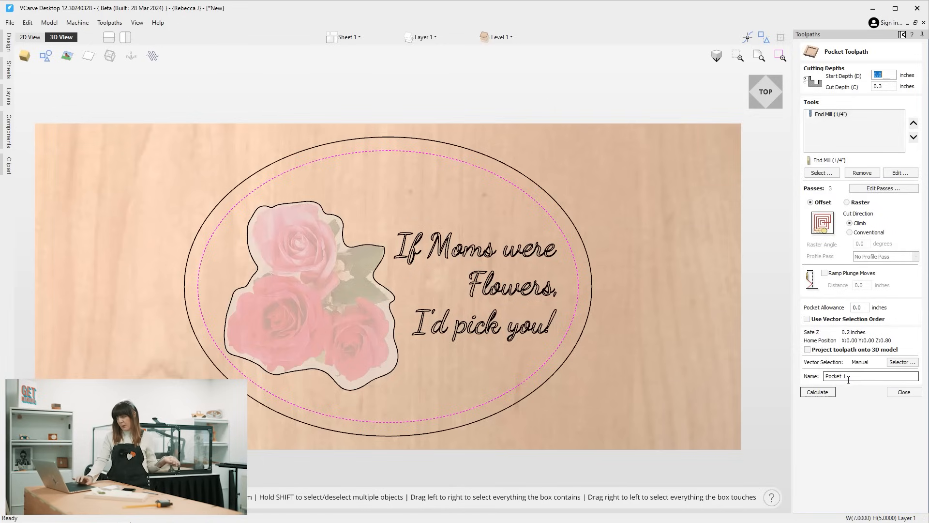
click(827, 393)
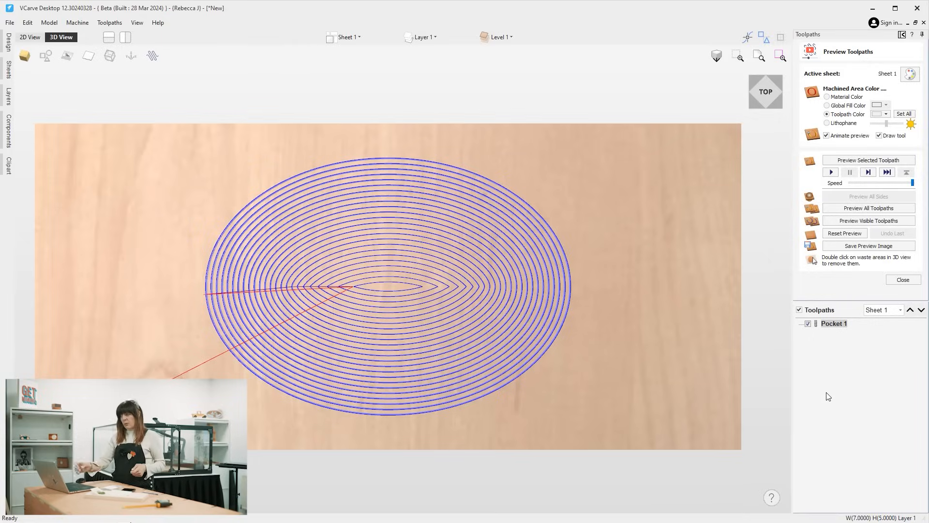
click(895, 162)
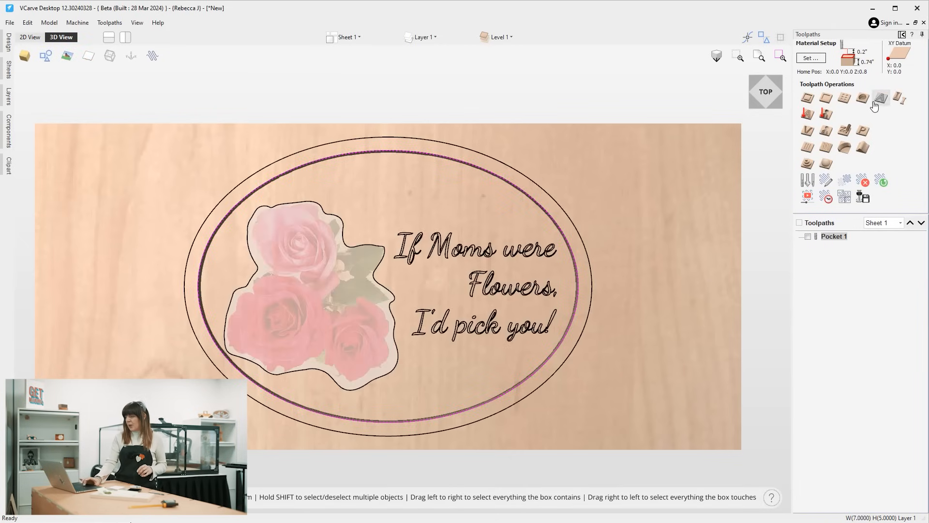
Calculate a V-carve toolpath for the three-line text with a 0.3-inch start depth and the 60° 1/4" V-bit, and preview it.
click(809, 131)
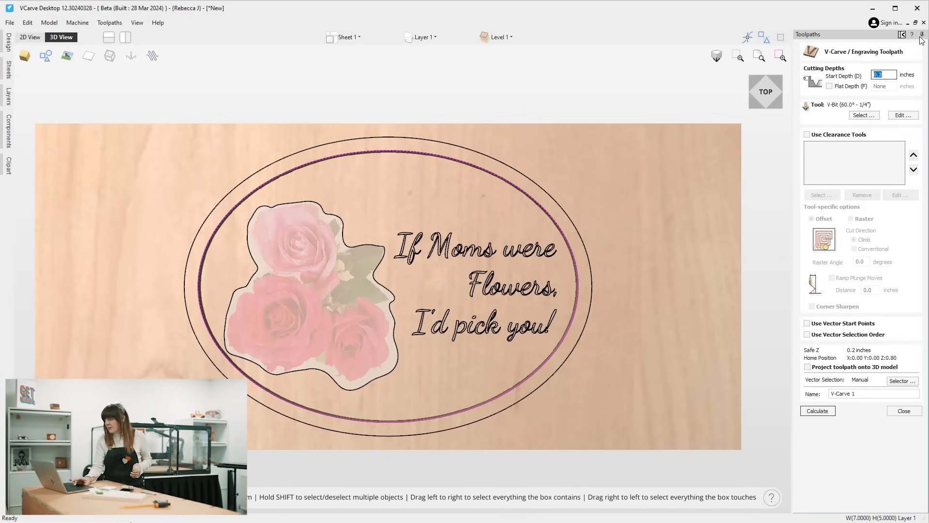
click(893, 74)
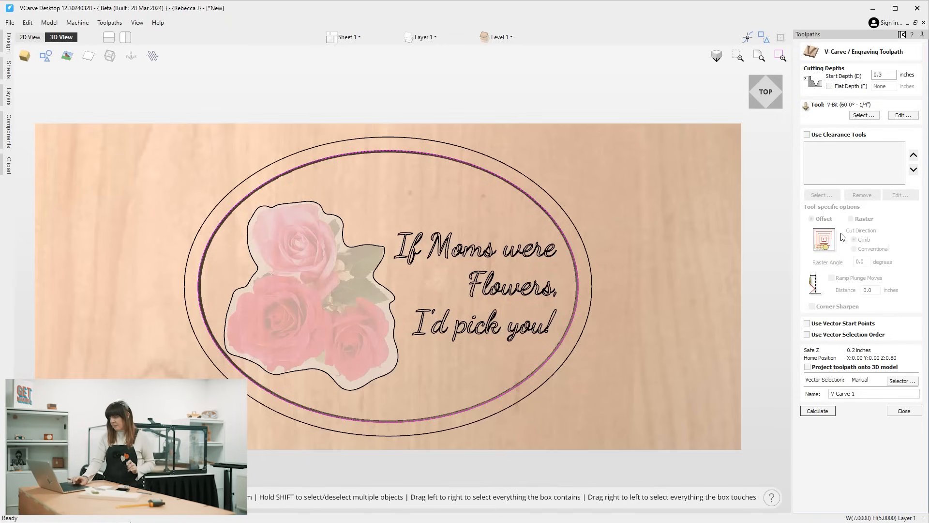
click(534, 246)
click(536, 250)
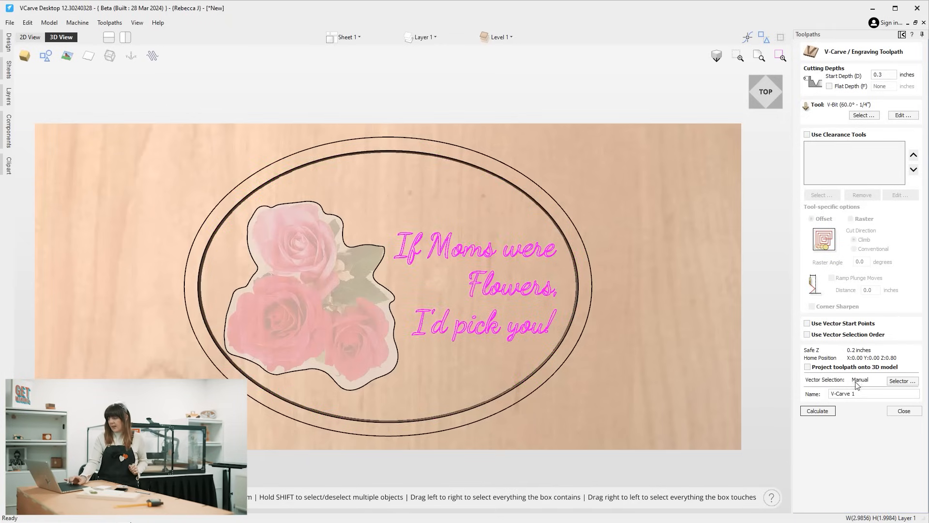
click(818, 411)
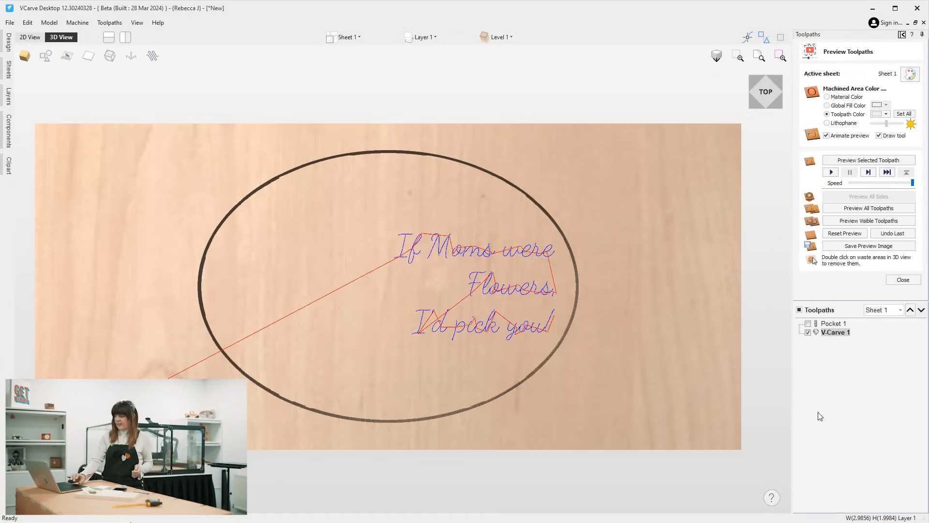
click(870, 161)
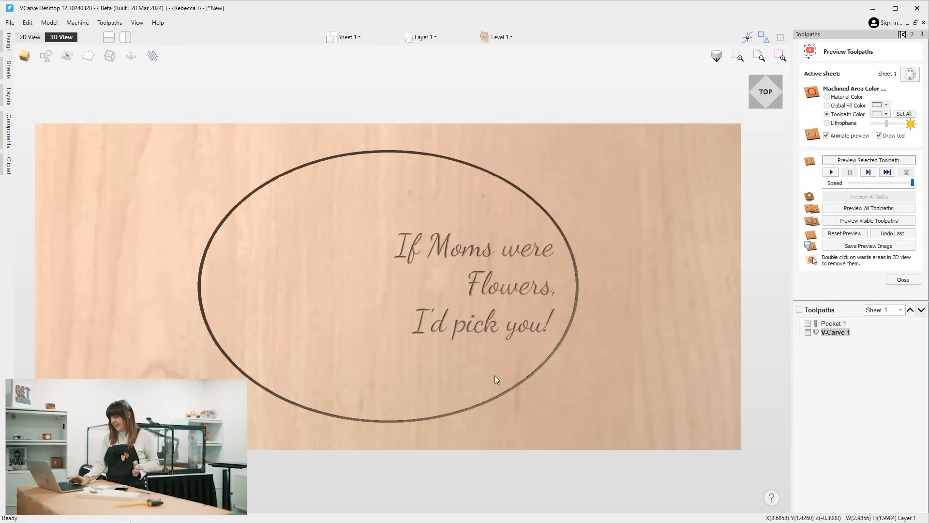
click(903, 281)
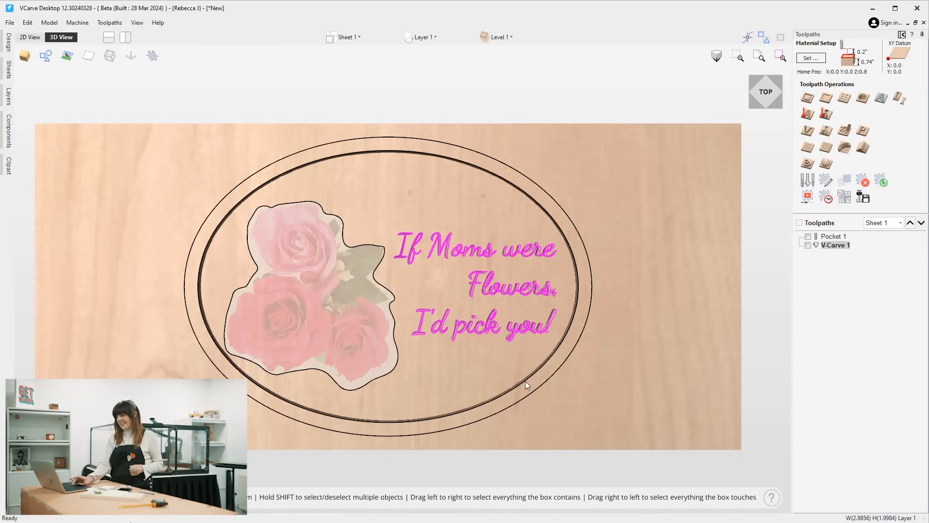
Set up a sketch carving toolpath for the rose bitmap with a 0.3-inch start depth, using the roses' outline vector as machining limit boundary.
click(311, 240)
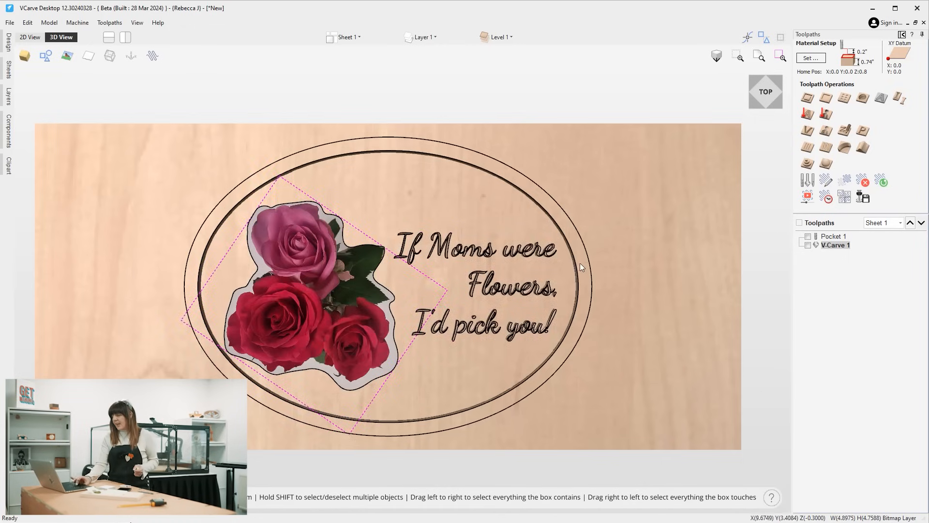
click(847, 137)
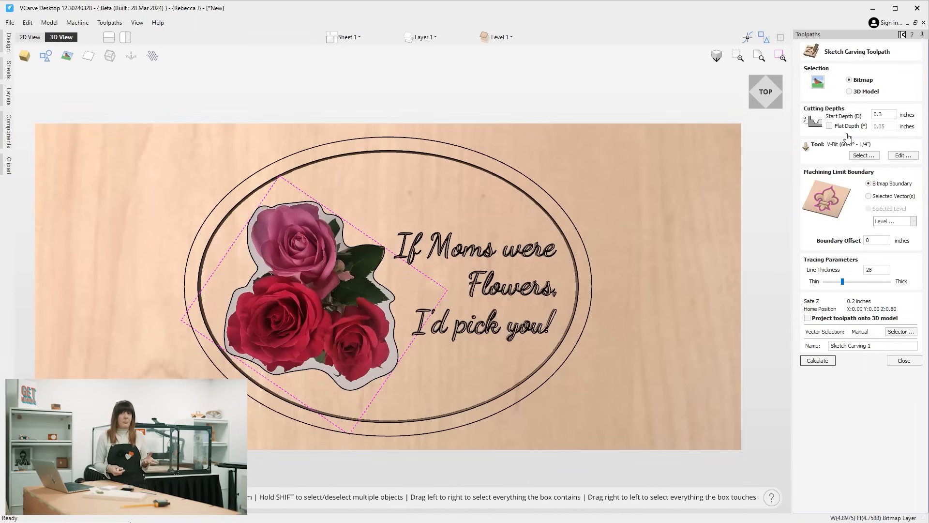
click(887, 115)
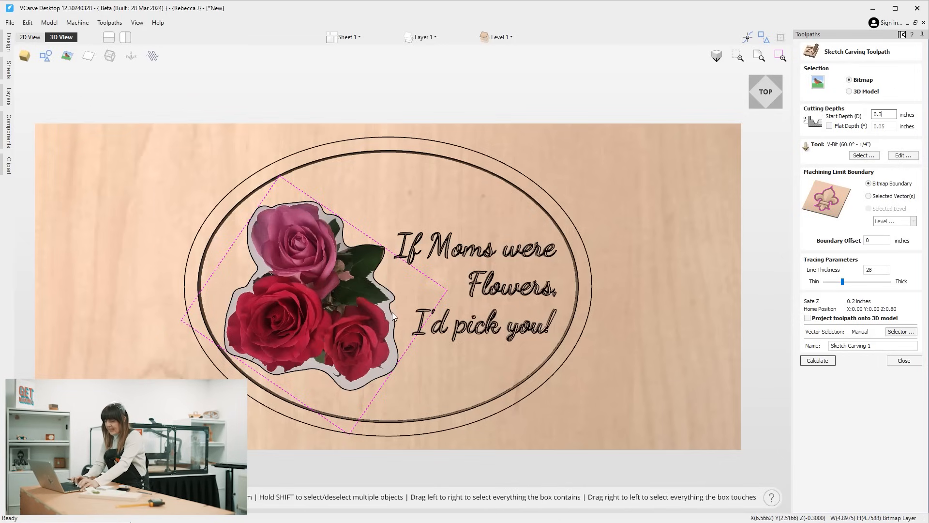
key(Return)
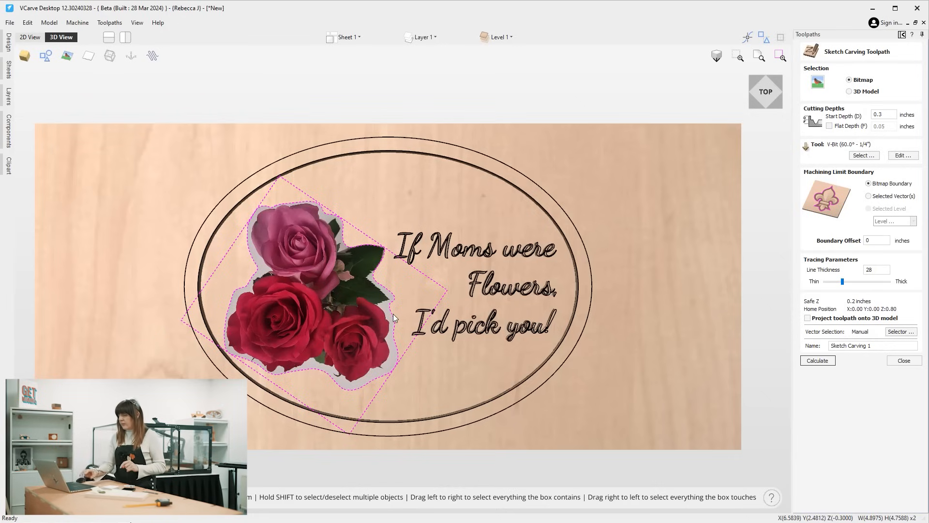
click(893, 196)
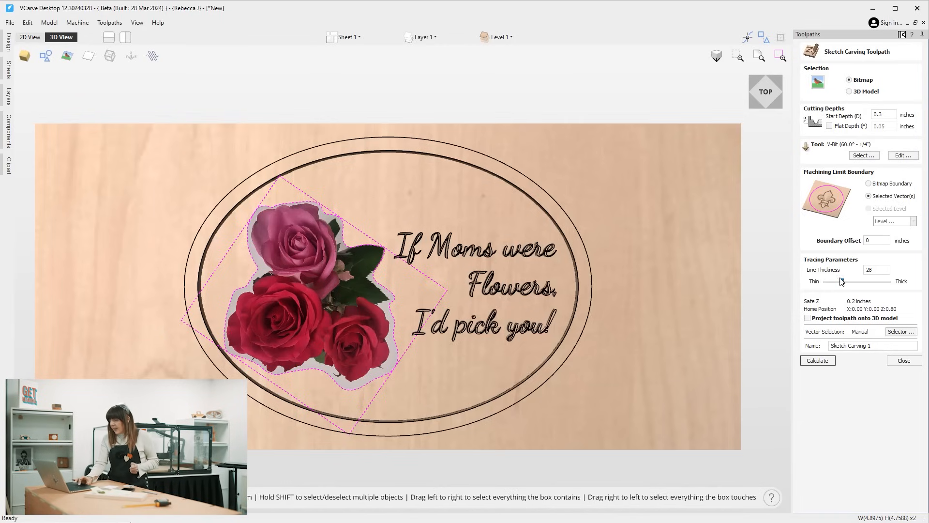
Tile the 2D and 3D views, set the sketch carving line thickness to 45, and calculate the toolpath.
click(126, 38)
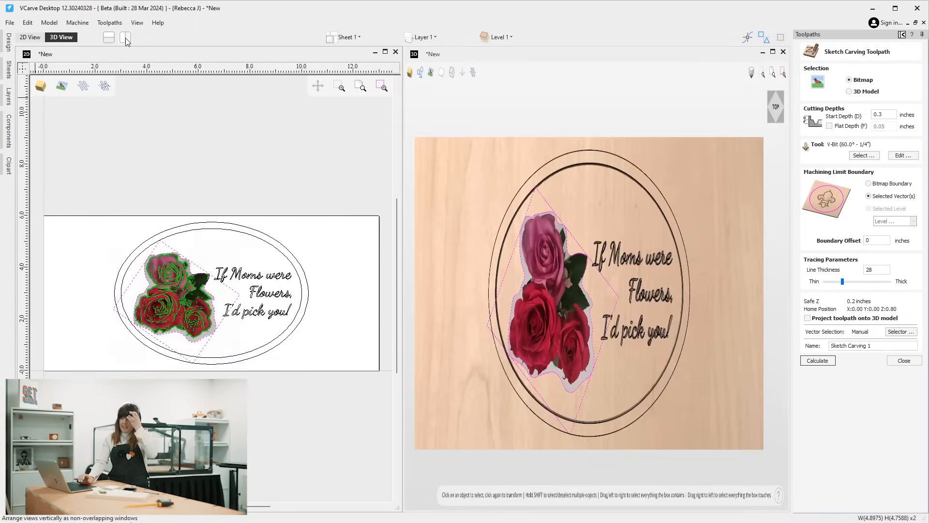
click(109, 38)
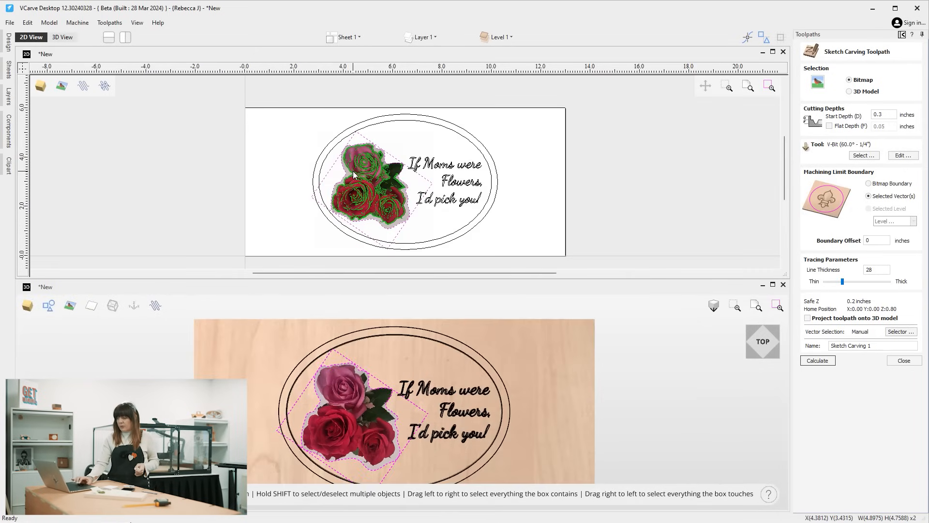
scroll(354, 175, up, 3)
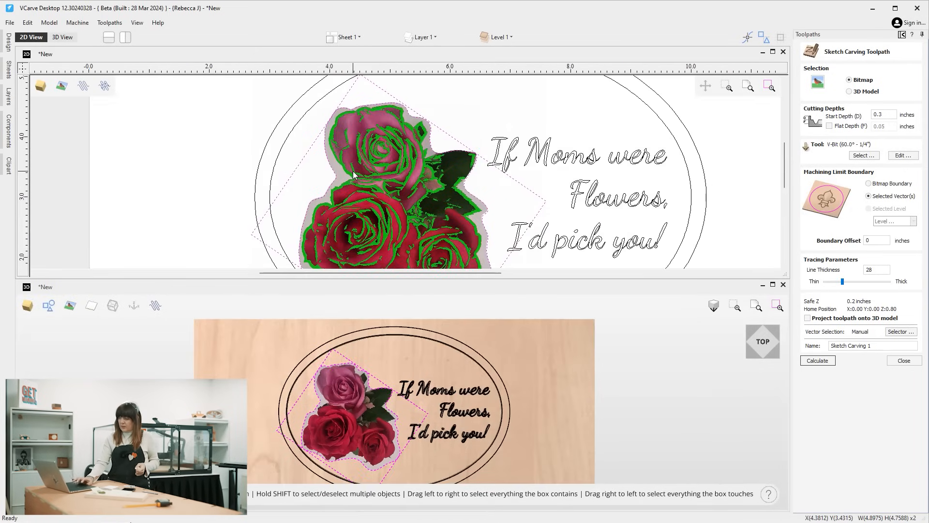
scroll(354, 175, down, 1)
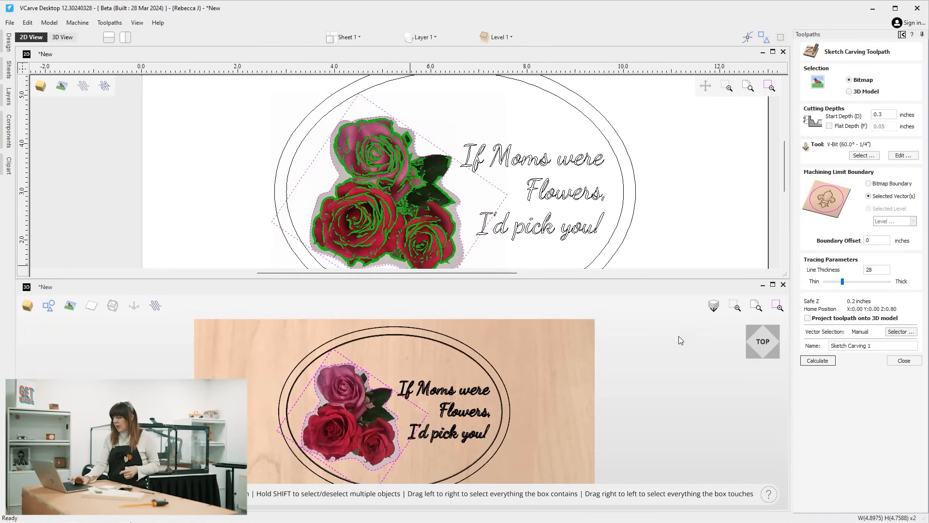
click(853, 283)
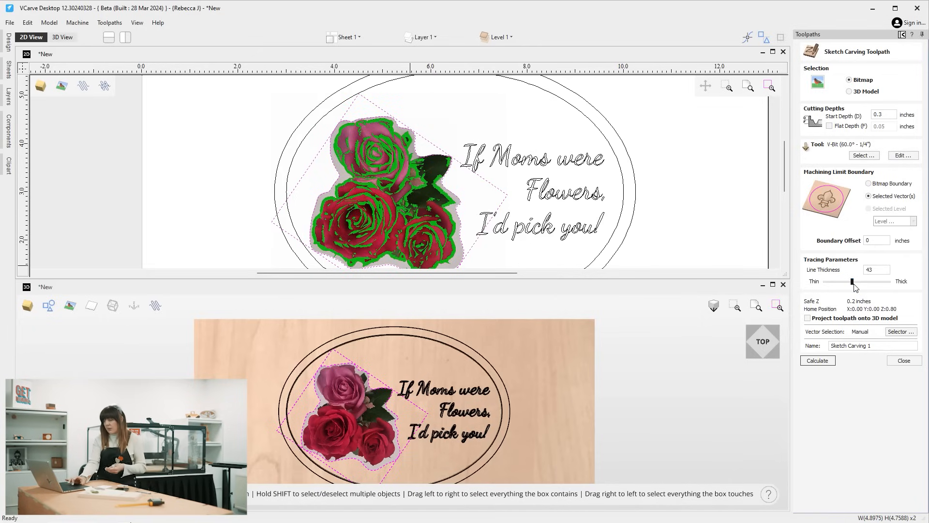
click(851, 283)
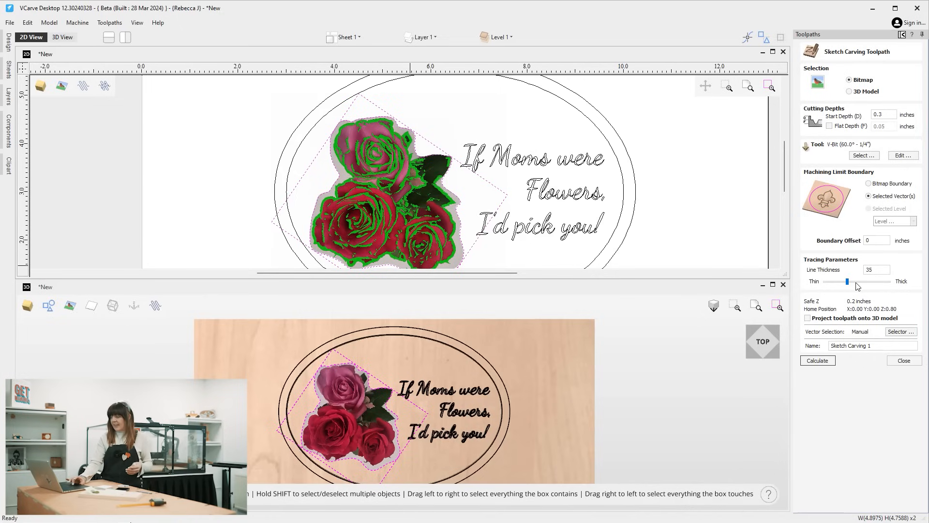
click(855, 284)
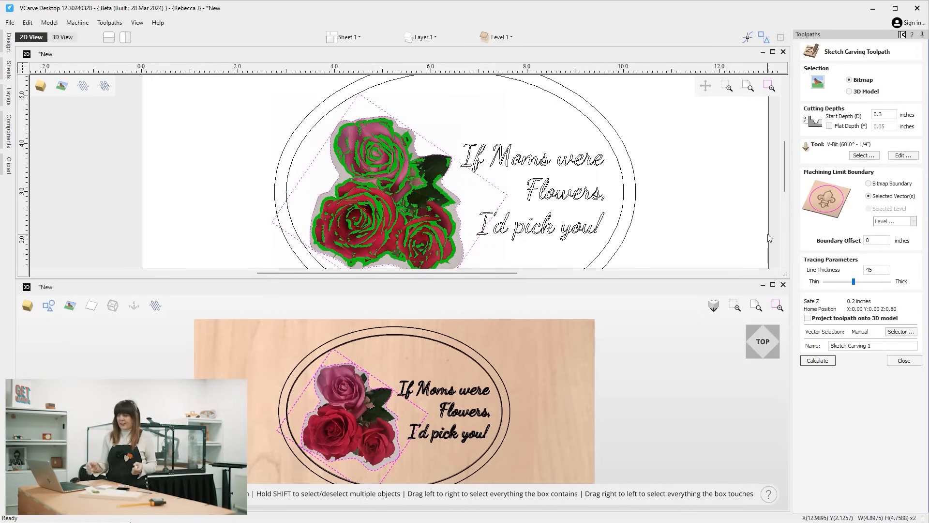
click(822, 360)
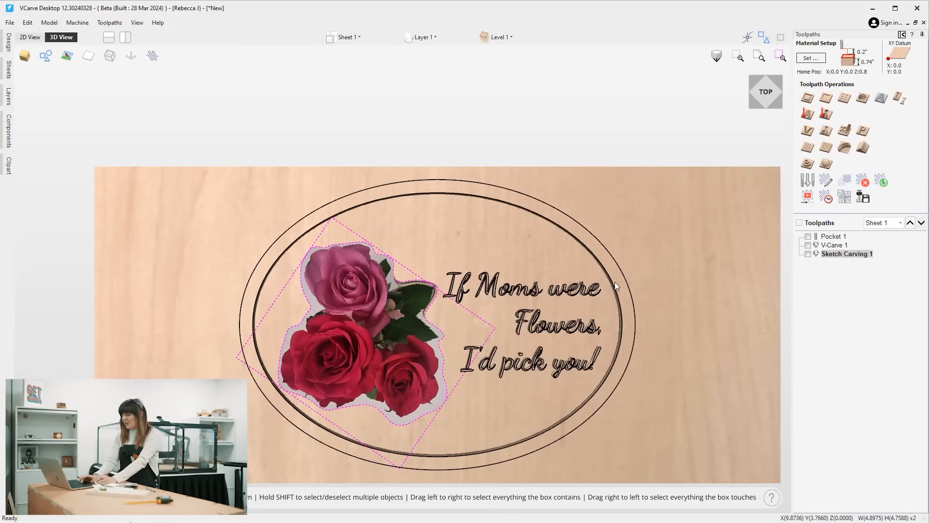
Set up a 2D profile toolpath outside the outer ellipse with a 0.75-inch cut depth and the 1/4" end mill.
click(608, 247)
click(606, 249)
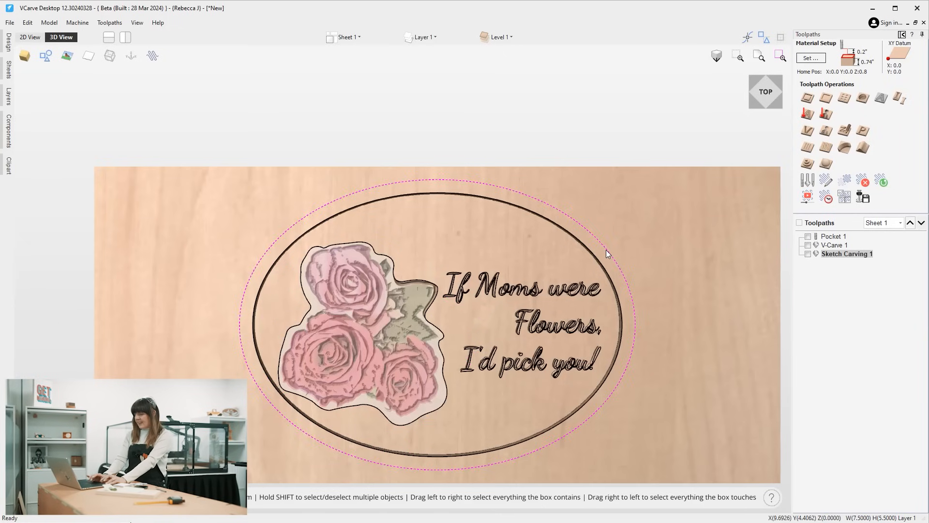
click(808, 98)
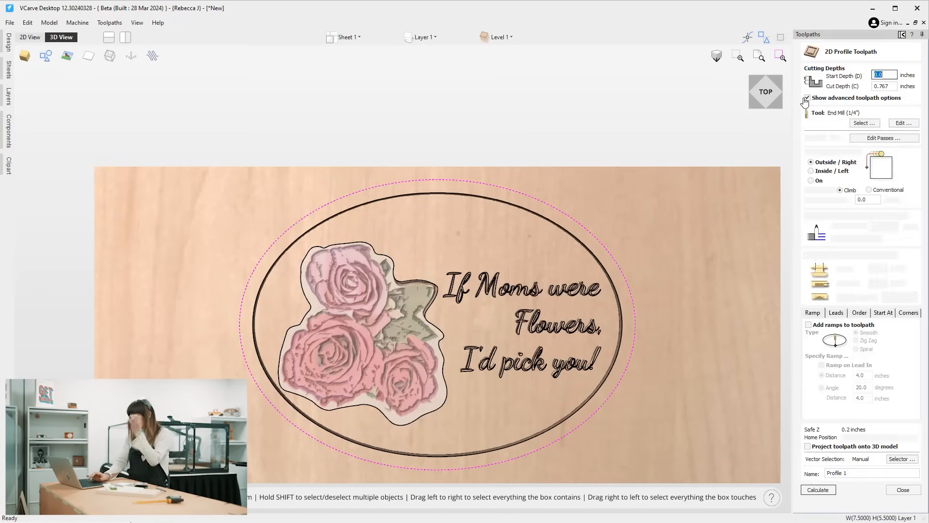
key(Tab)
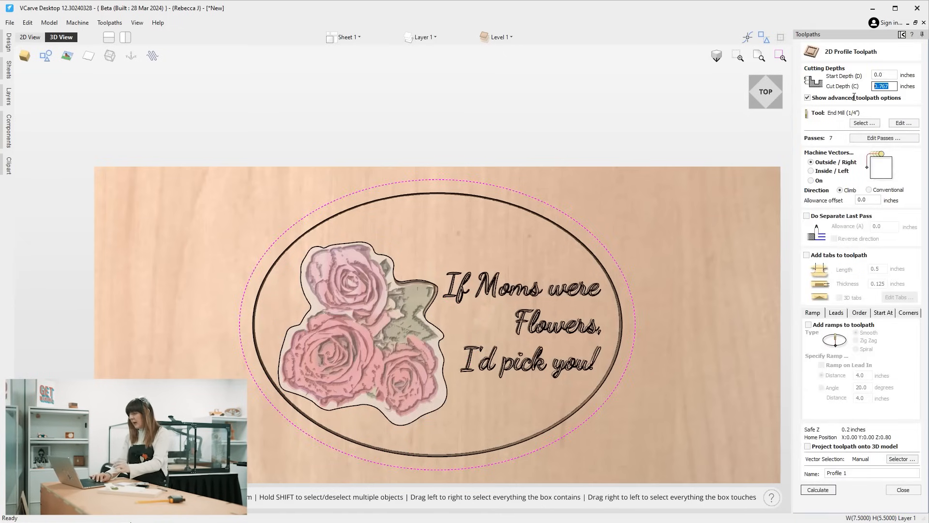
text(0.7)
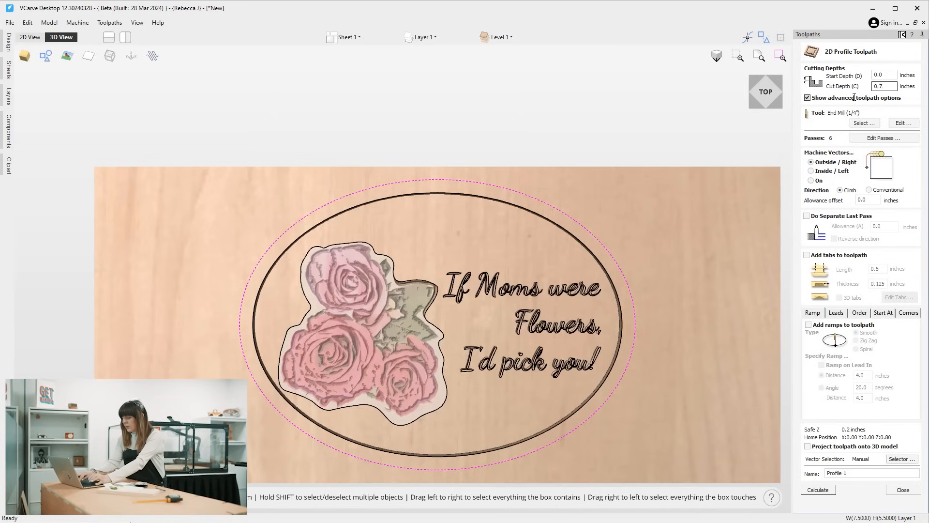
text(45)
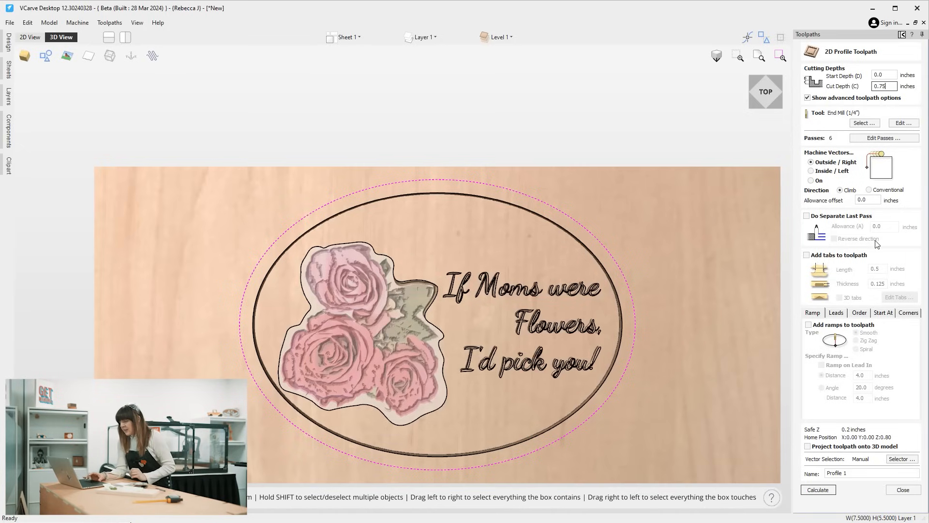
Enable tabs on the profile toolpath, 0.375 inches long and 0.15 inches thick.
click(824, 255)
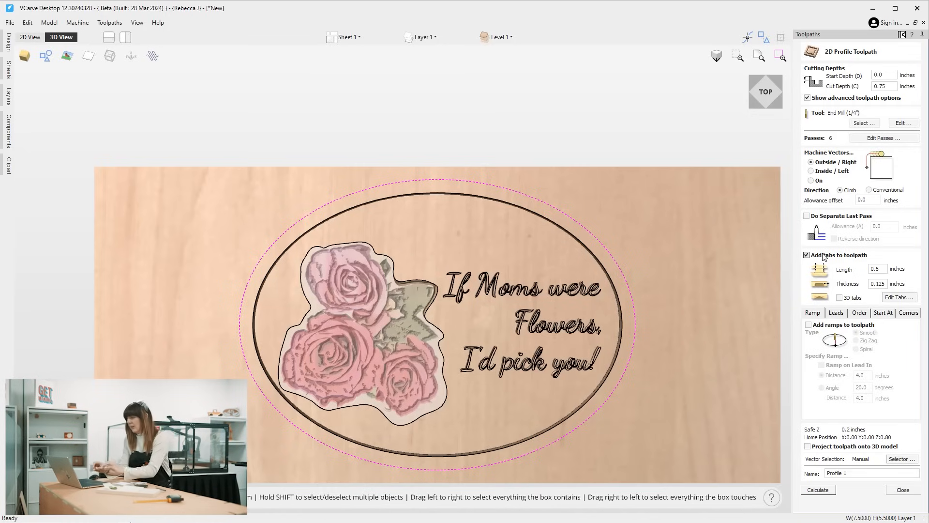
click(881, 269)
key(BackSpace)
text(37)
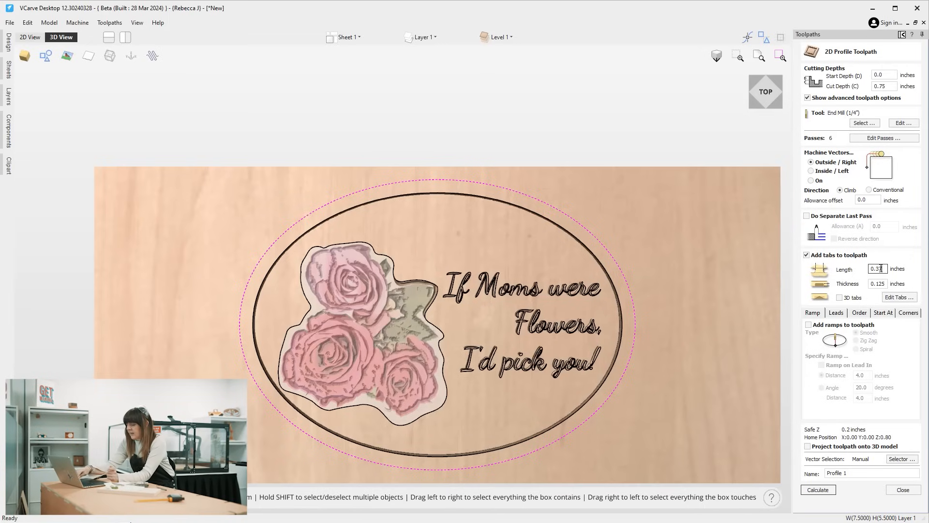
text(5)
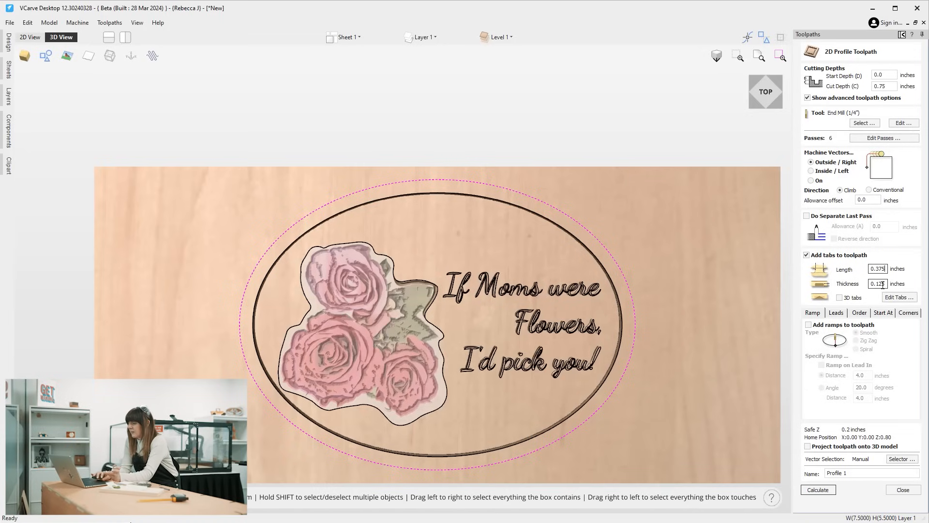
click(886, 284)
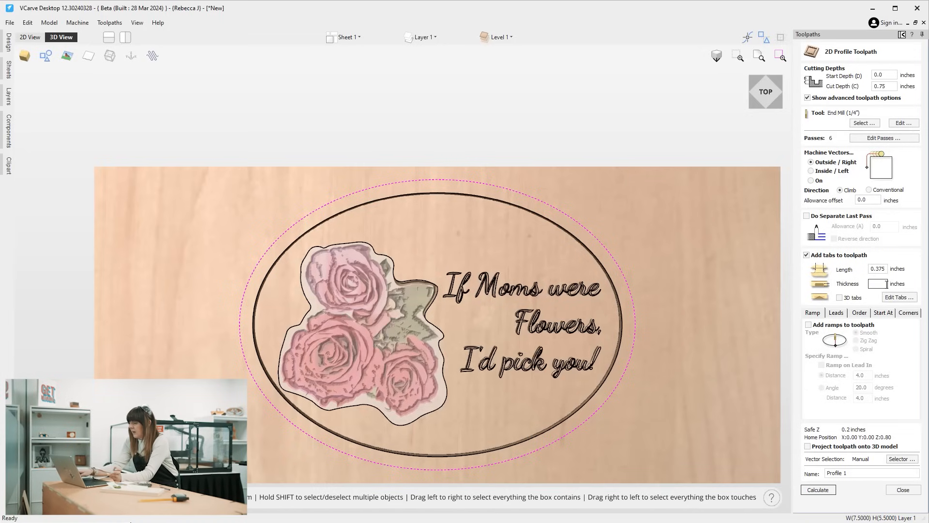
key(BackSpace)
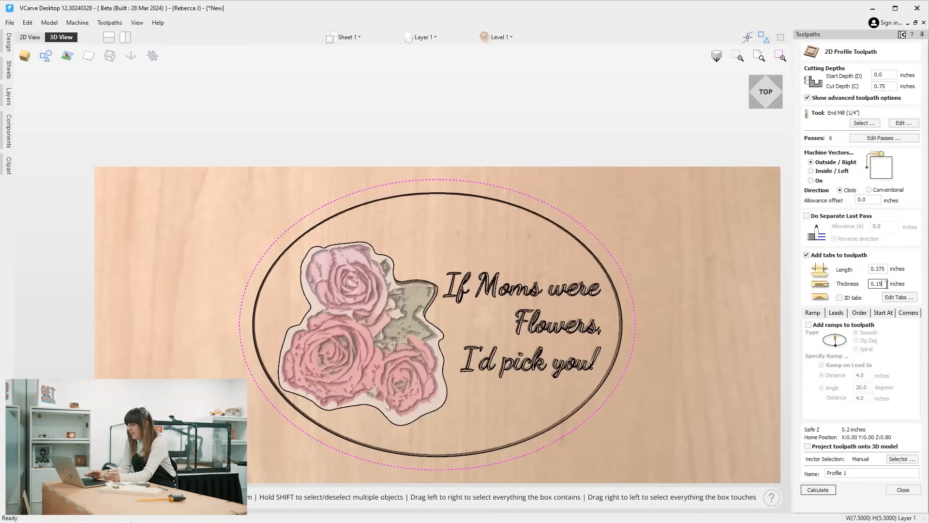
Add a constant number of four tabs automatically around the outer ellipse, avoiding corners and curved regions.
click(909, 300)
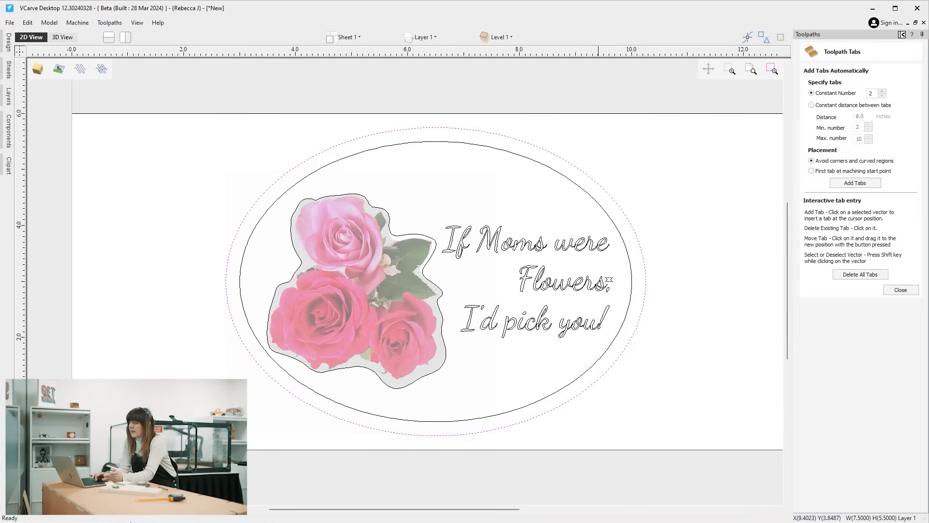
click(883, 91)
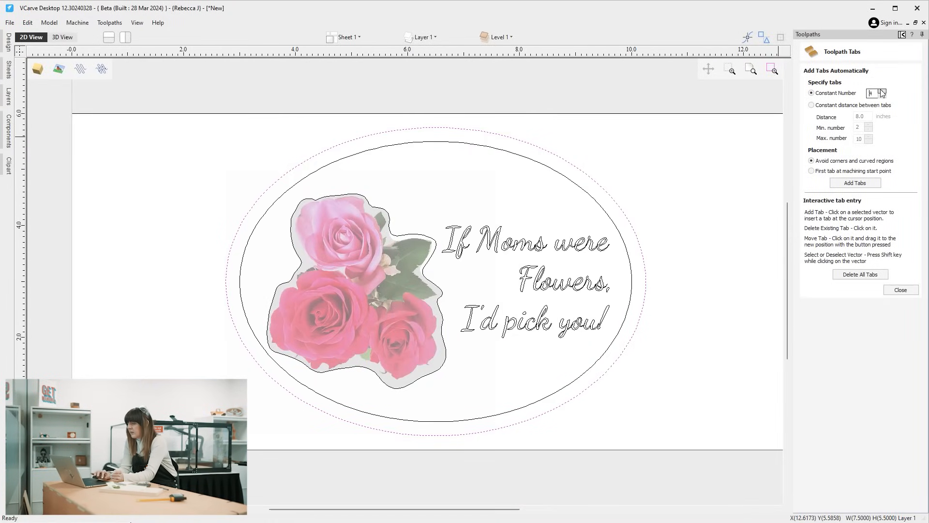
click(883, 91)
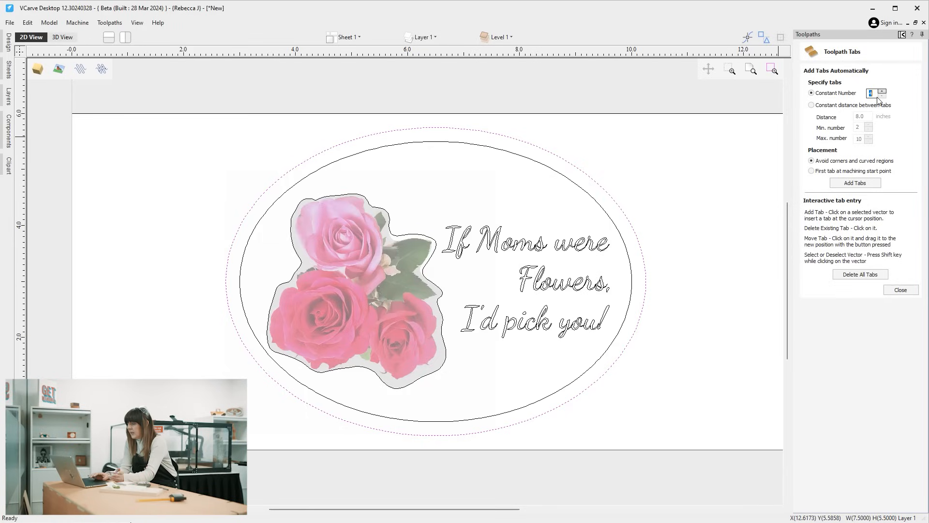
click(866, 186)
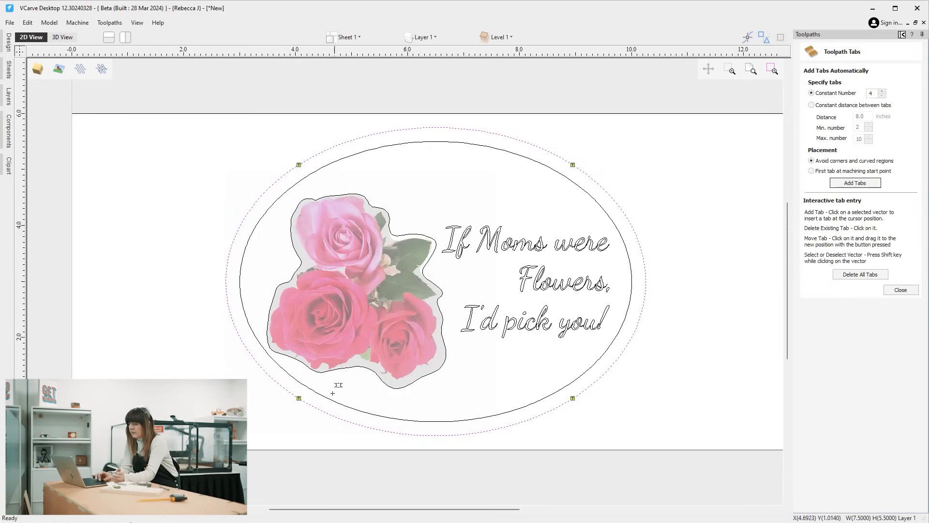
click(901, 291)
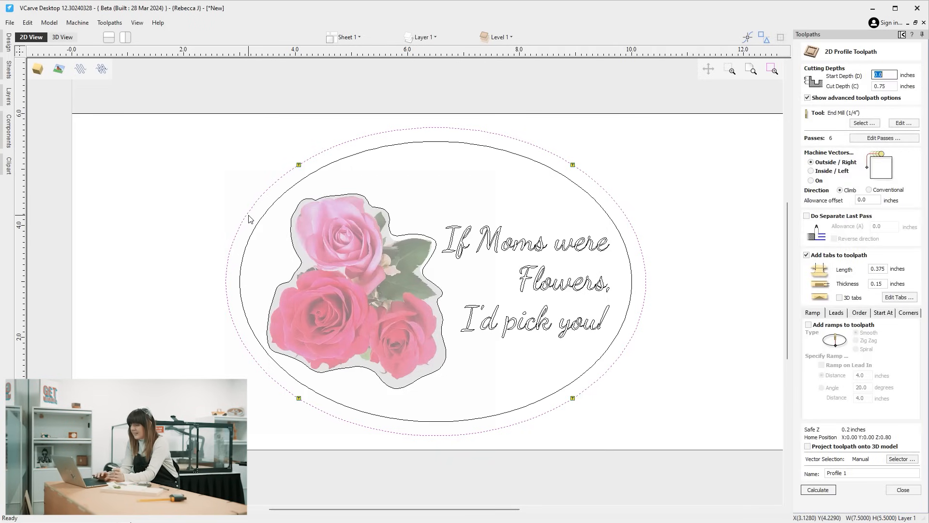
click(234, 244)
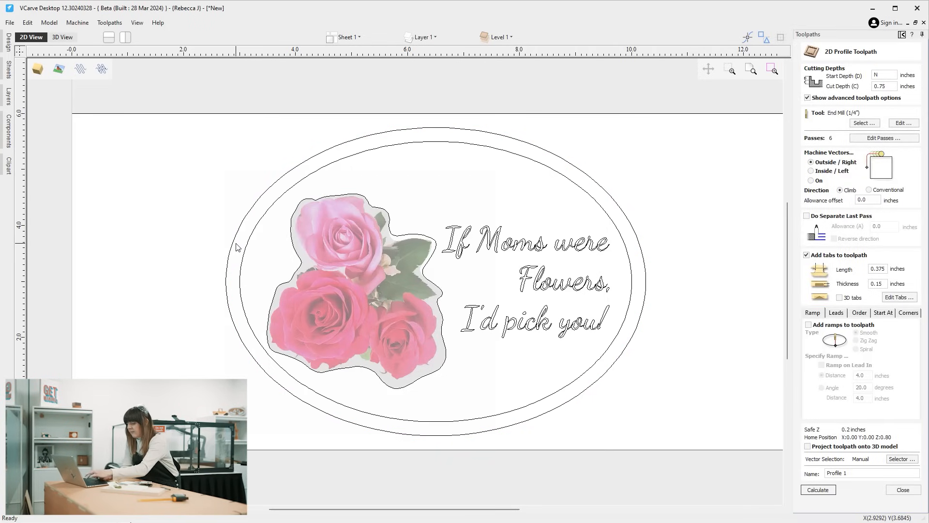
Add smooth ramps and circular leads with a 0.5-inch lead length to the outer ellipse's profile toolpath, and enable Ramp on Lead In.
click(234, 248)
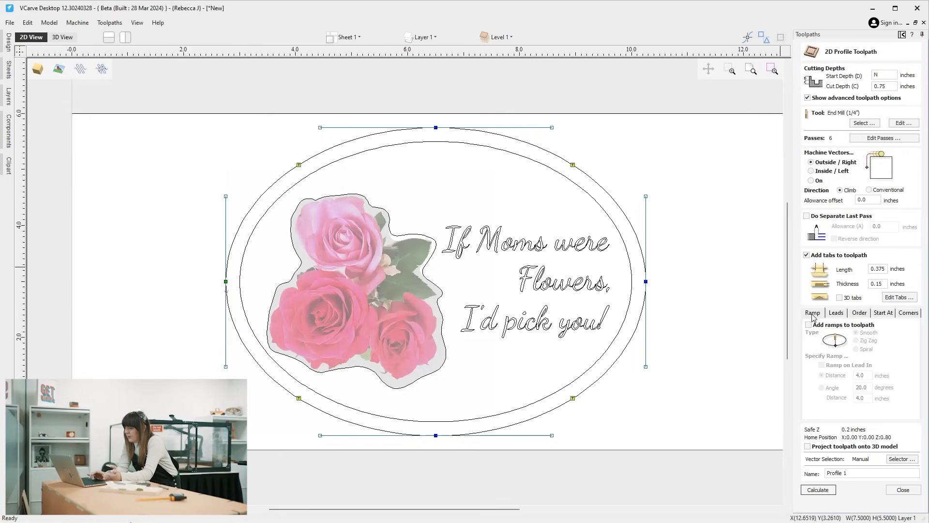
click(815, 327)
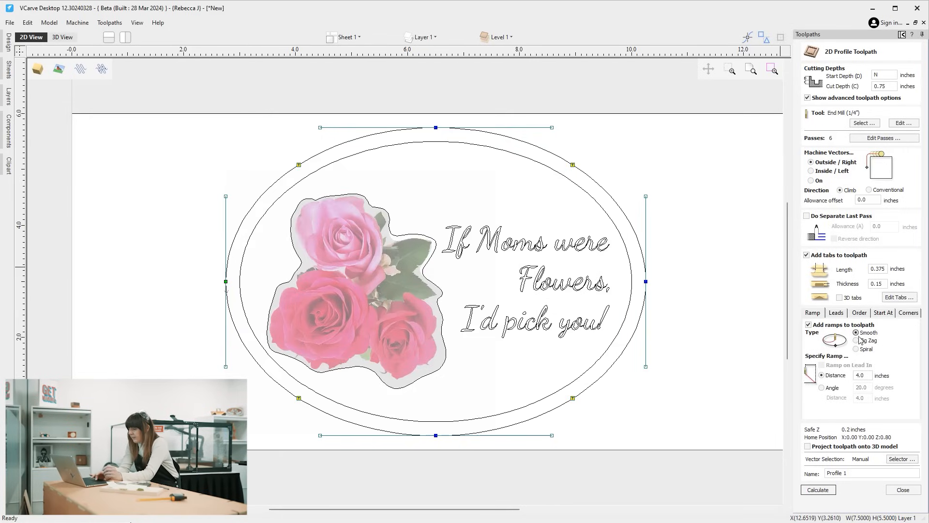
click(835, 313)
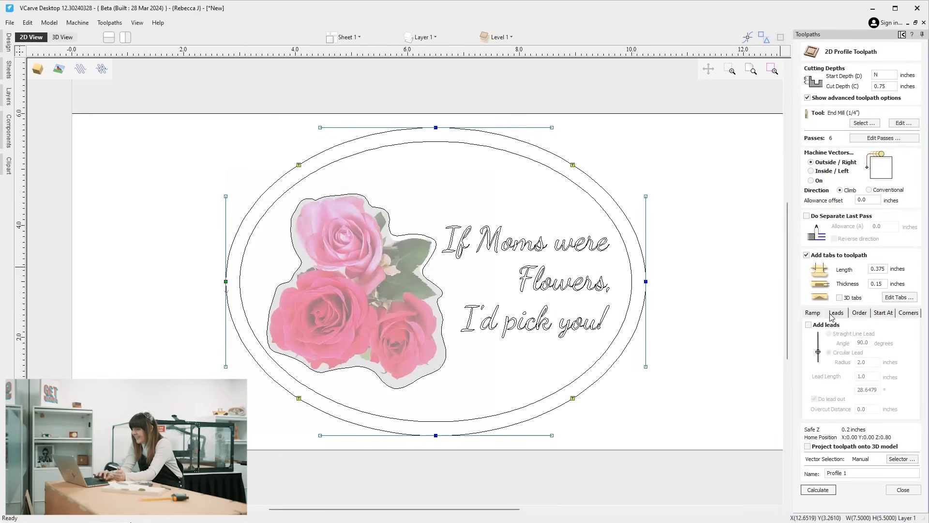
click(830, 326)
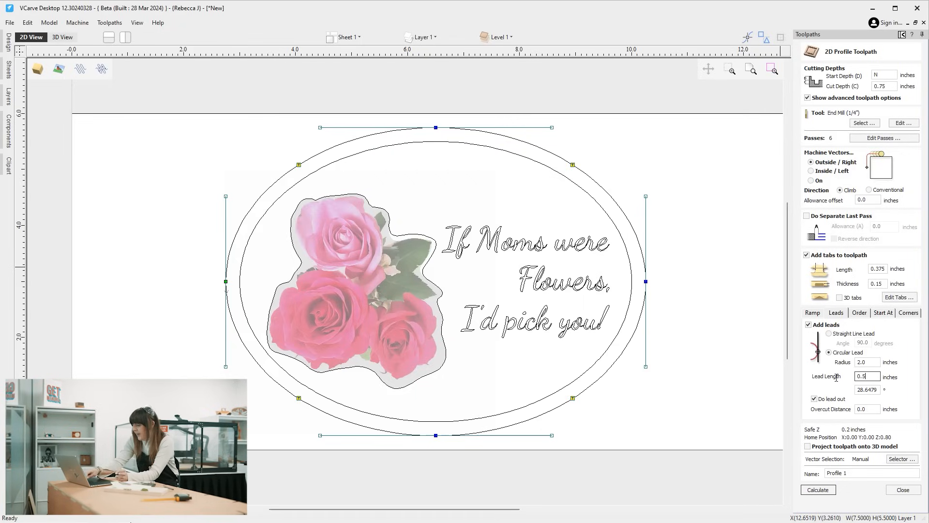
click(814, 314)
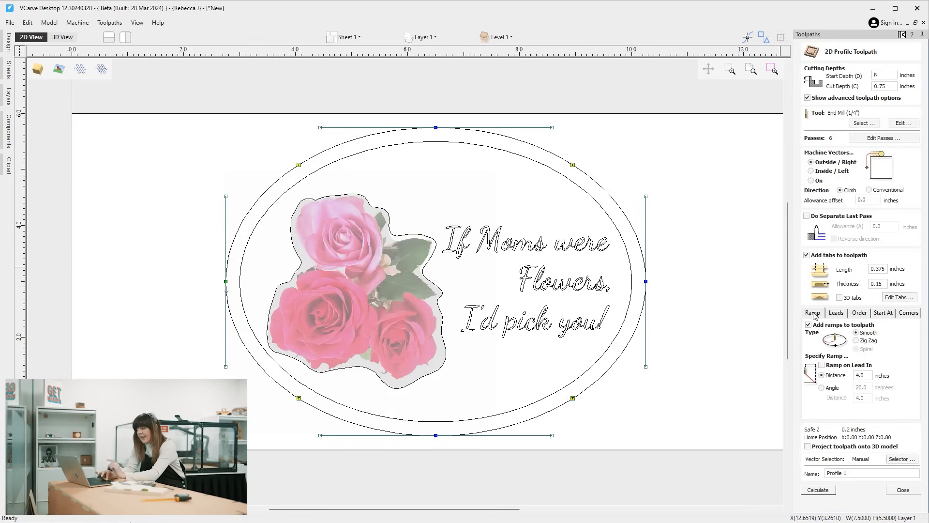
click(831, 367)
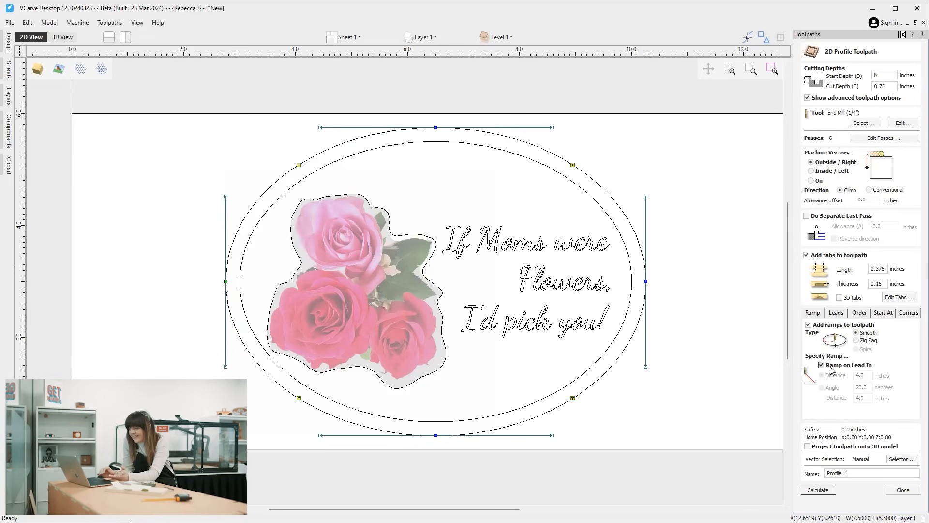
Name the toolpath Profile and try to calculate it.
click(851, 474)
key(BackSpace)
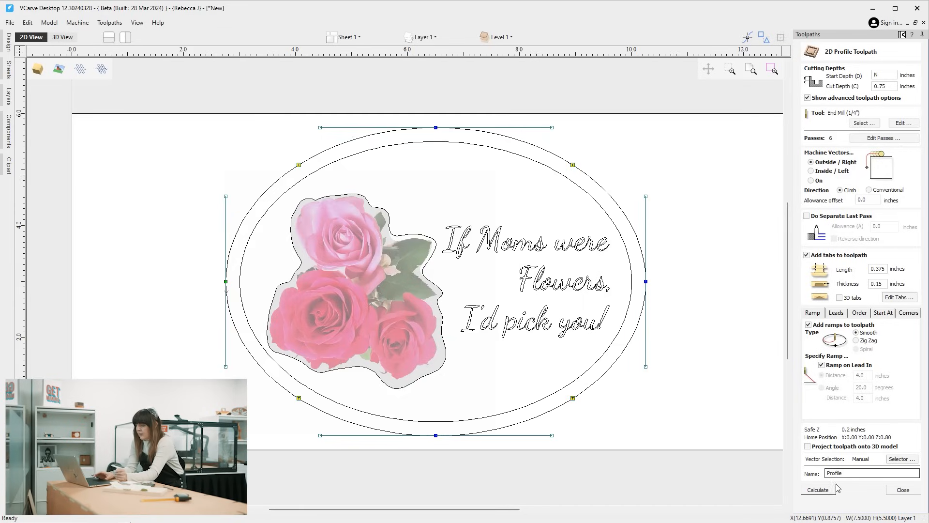
click(818, 492)
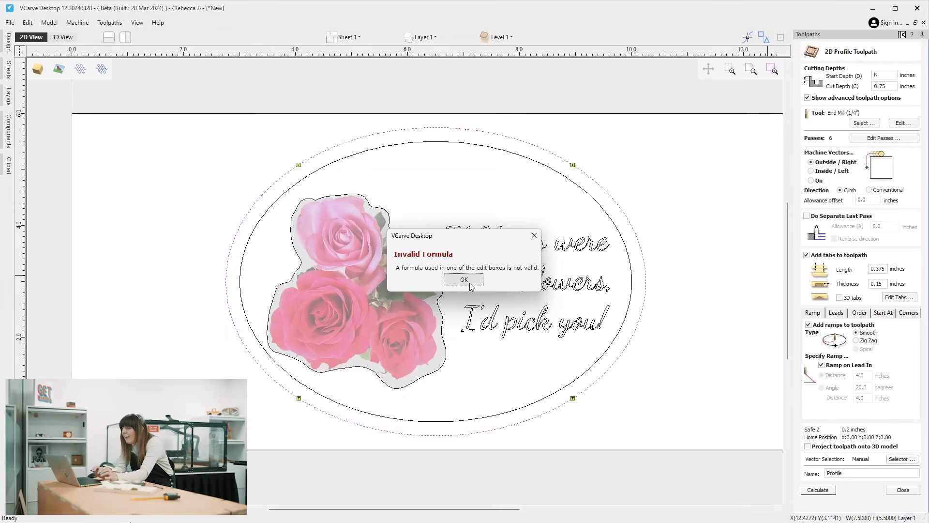
click(468, 279)
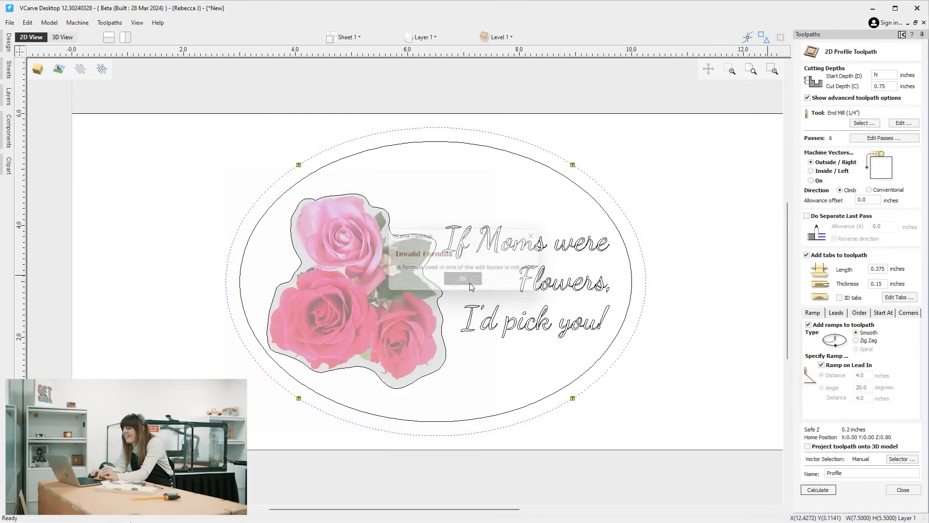
Set the profile's start depth to 0 inches and calculate the toolpath, accepting the cut through the material.
click(889, 74)
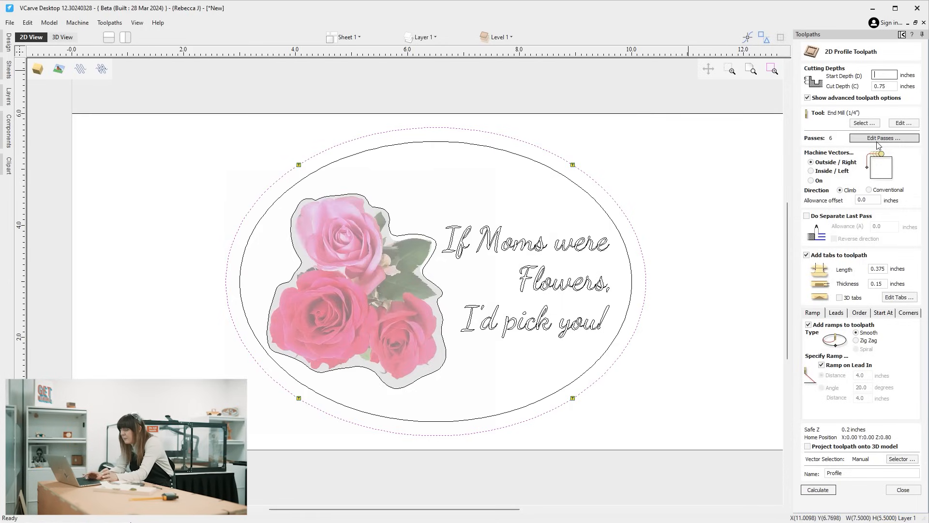
text(0)
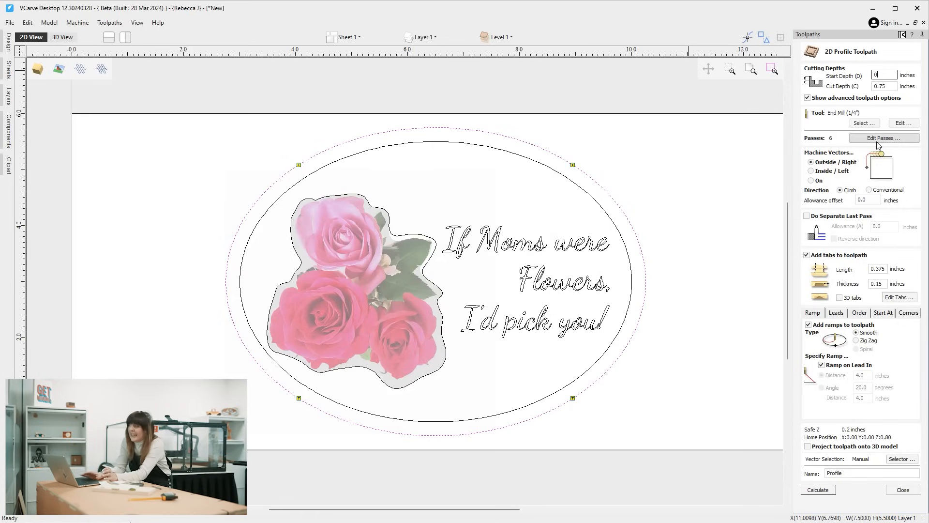
click(819, 490)
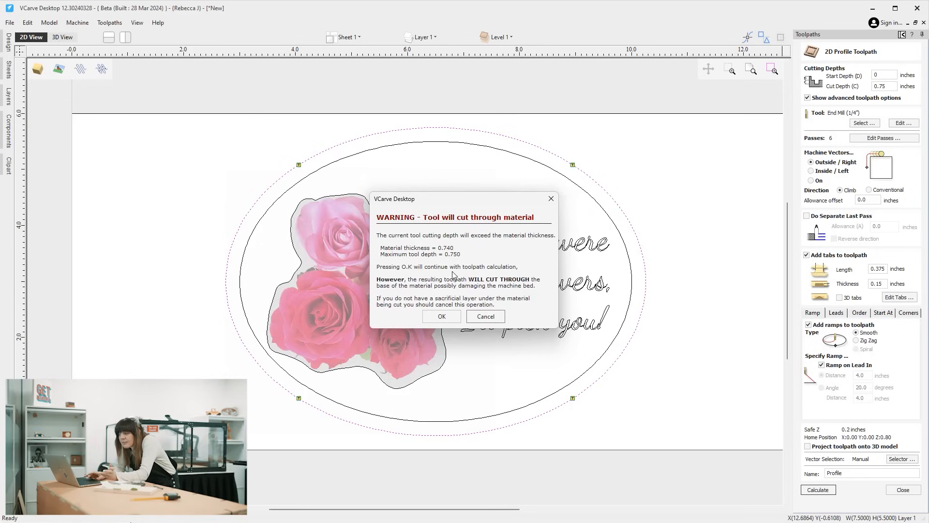
click(442, 317)
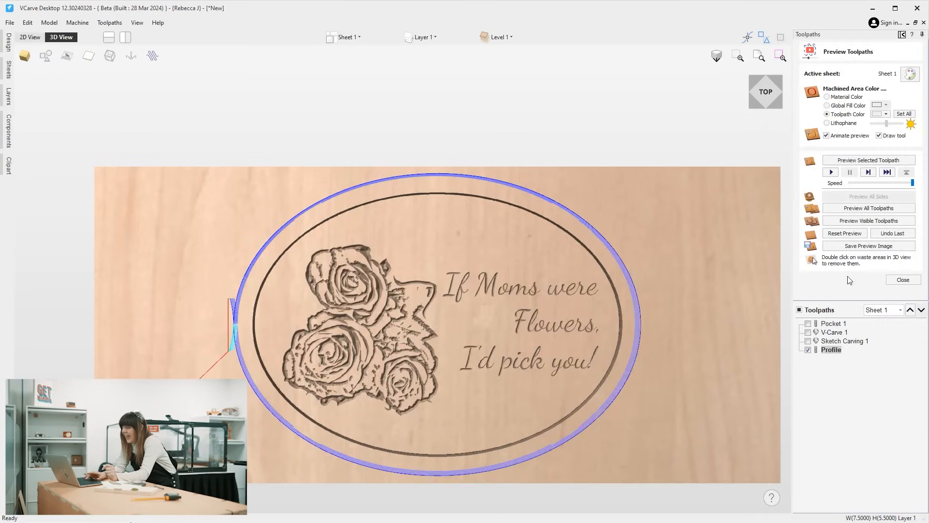
Preview the Profile toolpath's cut on the material in 3D and inspect it from an angle.
click(897, 161)
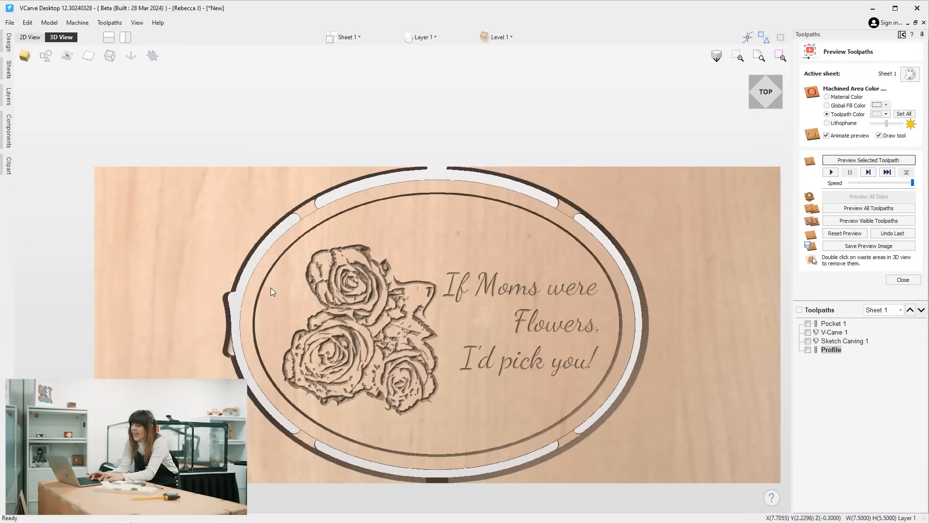
drag(258, 264, 219, 213)
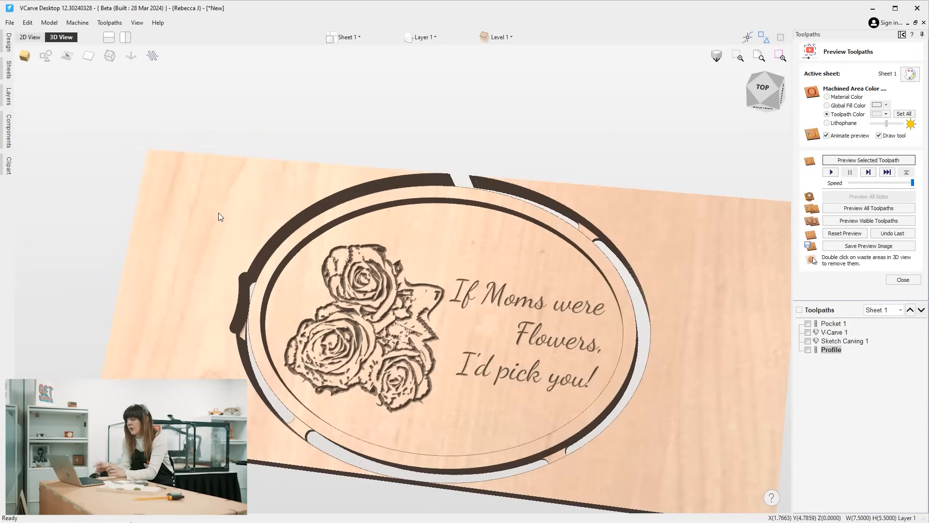